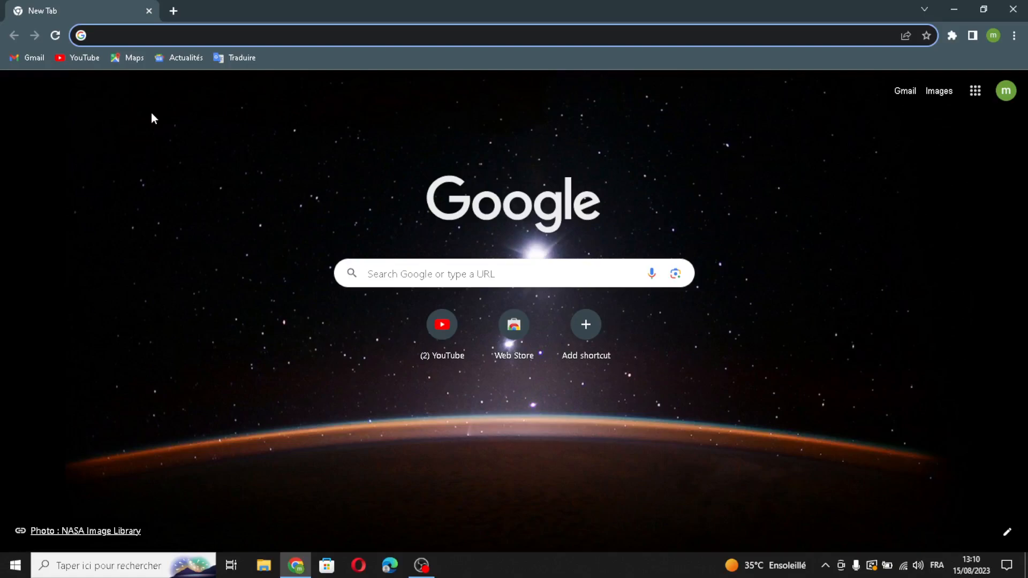
Step: Open durable.co and sign in to the account's business overview
{"action": "type", "text": "durable.co"}
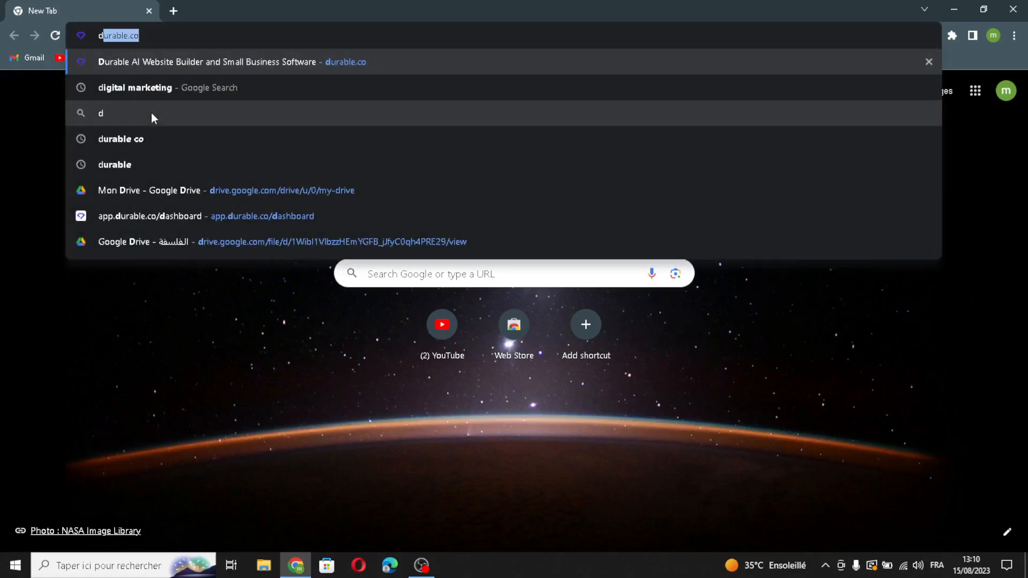
{"action": "key", "text": "Return"}
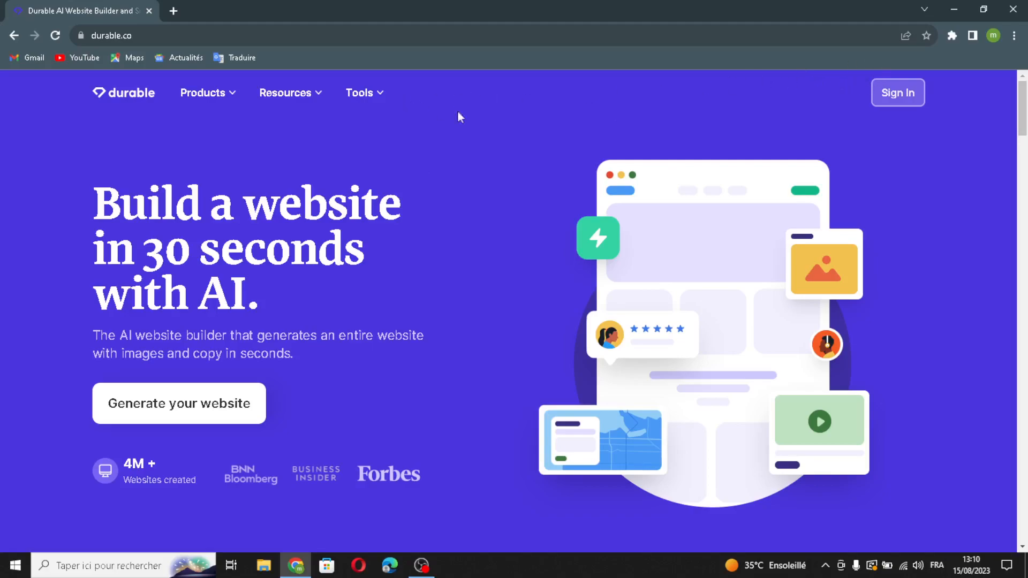
{"action": "left_click", "coordinate": [907, 106]}
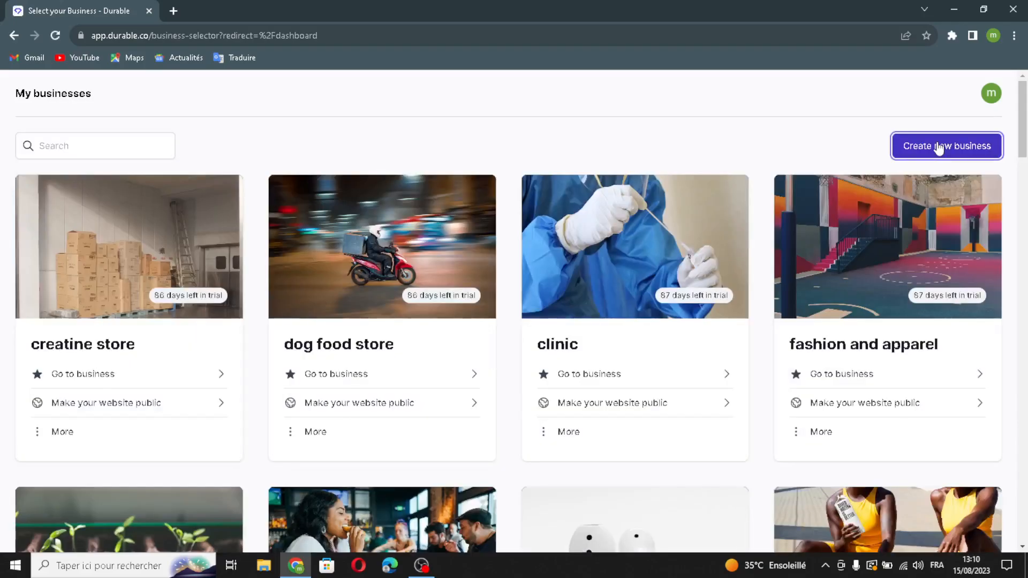
Step: Start creating a new business and name it RenewaGreen Solutions
{"action": "left_click", "coordinate": [938, 145]}
{"action": "left_click", "coordinate": [513, 227]}
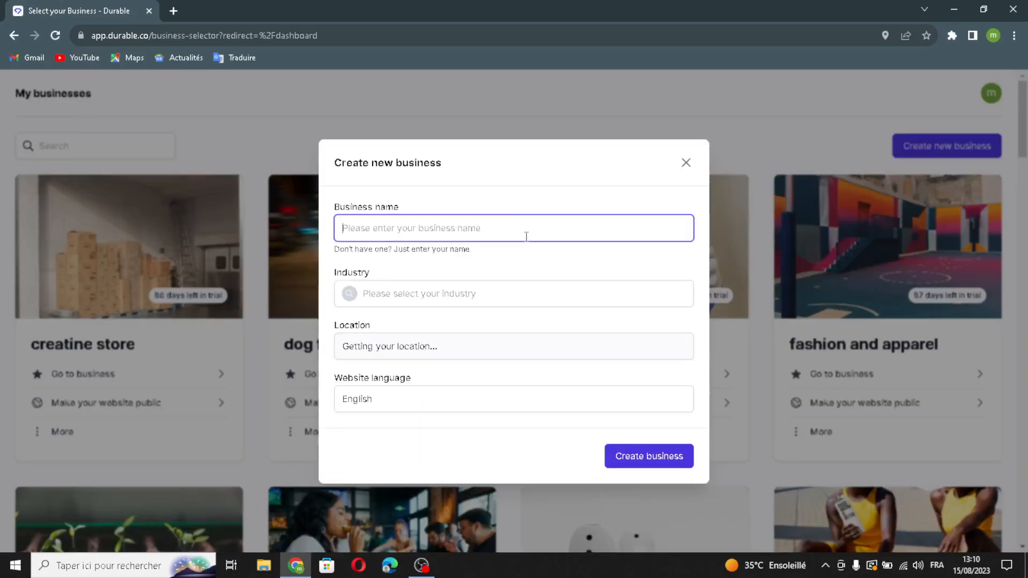
{"action": "type", "text": "RenewaGreen Solutions"}
Step: Set the industry to "green energy and renewable", keep English as the website language, and create the business
{"action": "left_click", "coordinate": [521, 294]}
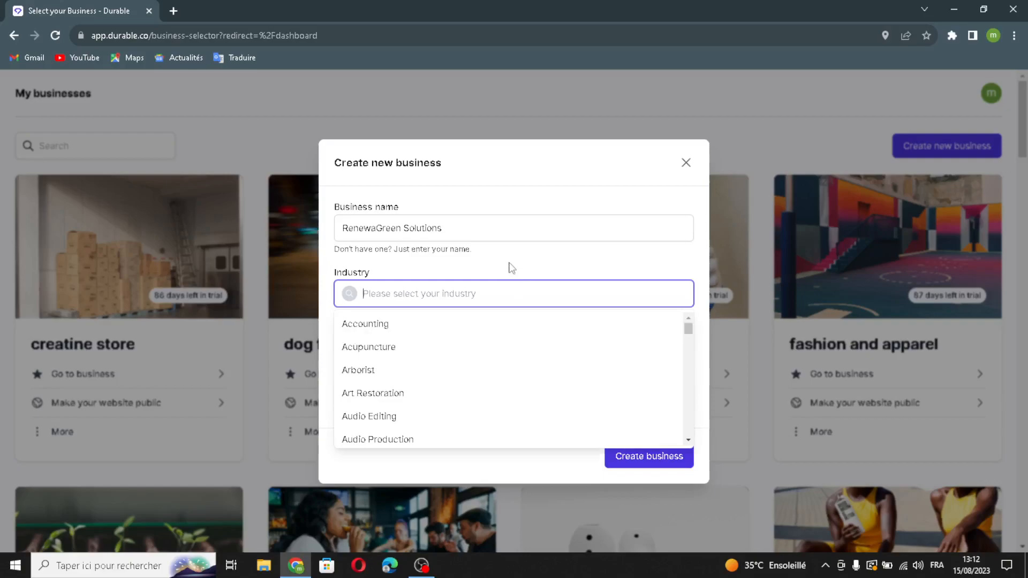
{"action": "type", "text": "green e"}
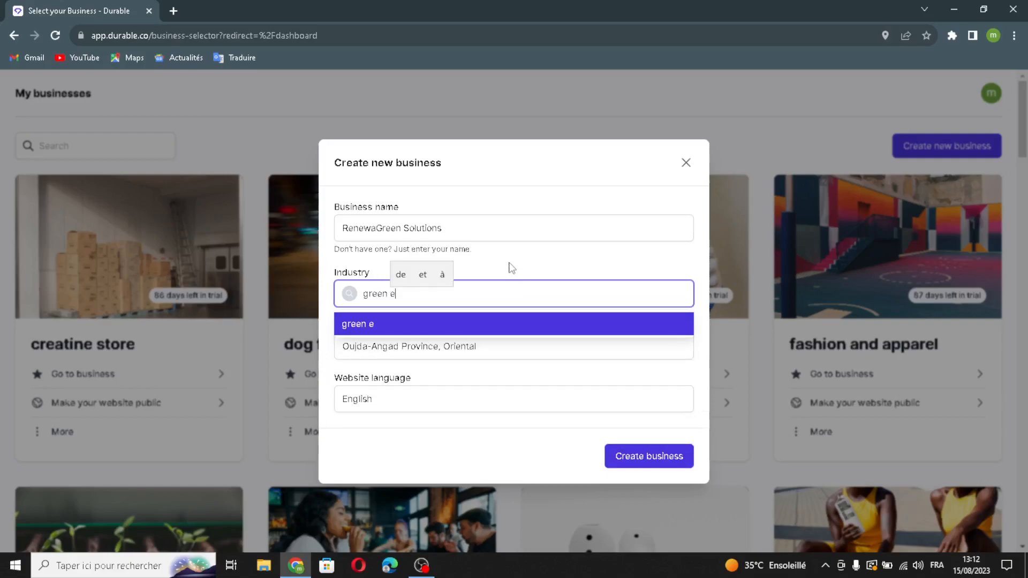
{"action": "type", "text": "nergy a"}
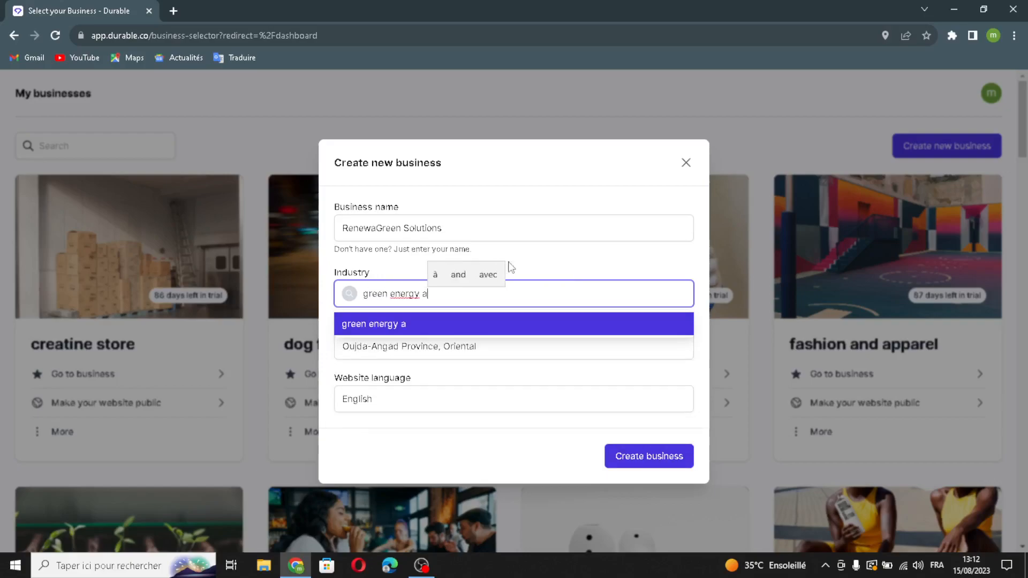
{"action": "type", "text": "nd ren"}
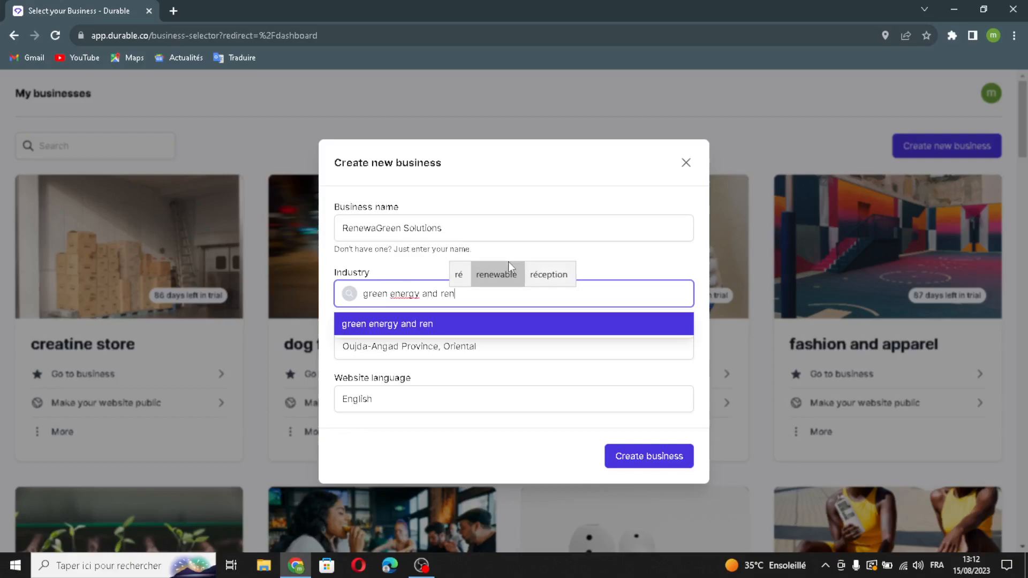
{"action": "type", "text": "ewab"}
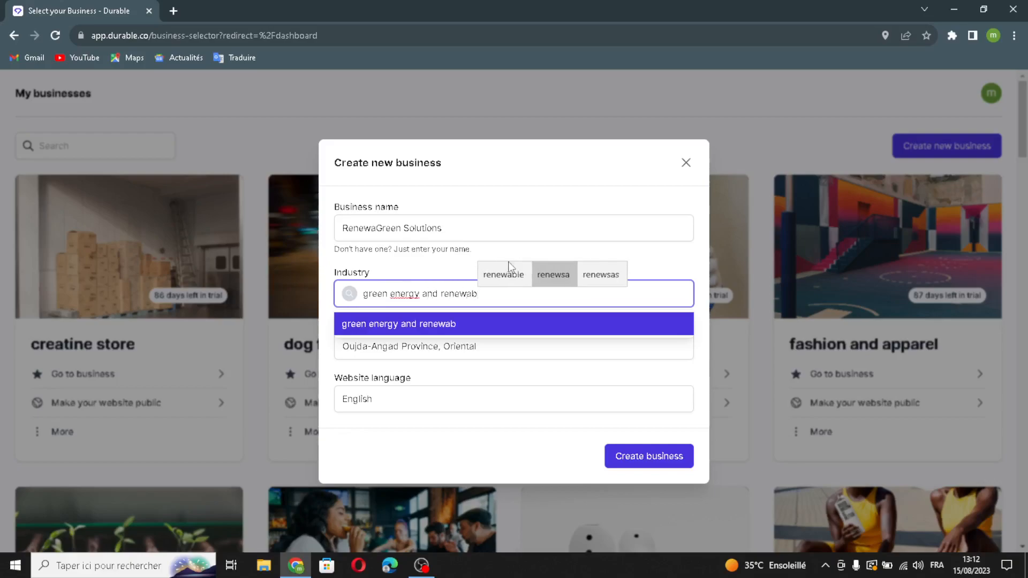
{"action": "type", "text": "le"}
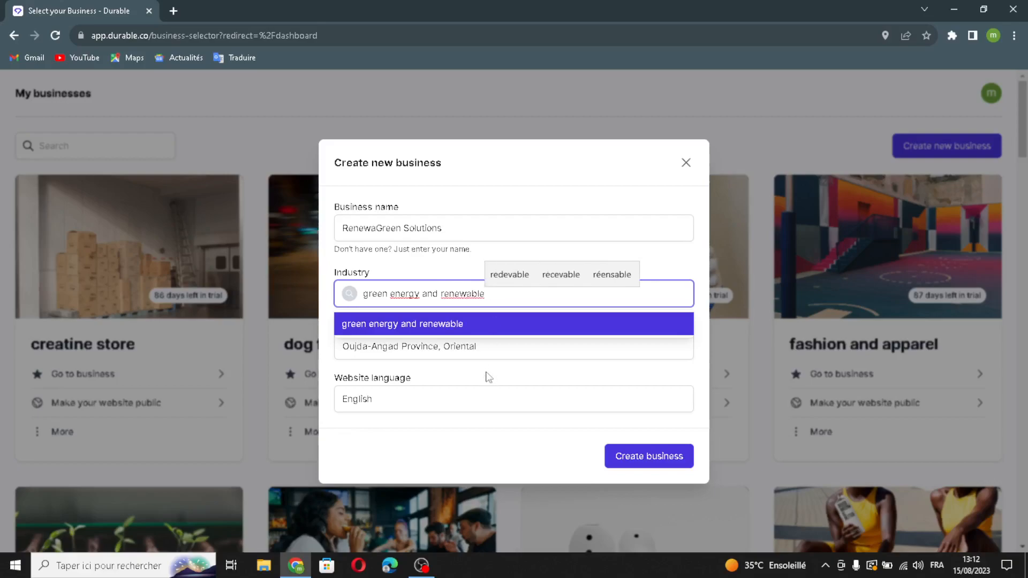
{"action": "left_click", "coordinate": [492, 384]}
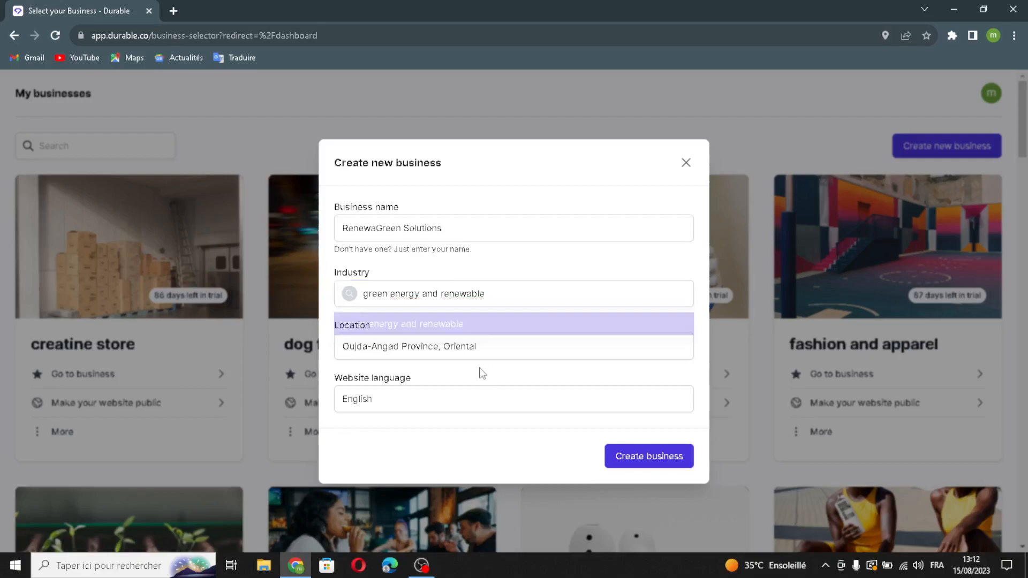
{"action": "left_click", "coordinate": [433, 391]}
{"action": "left_click", "coordinate": [447, 431]}
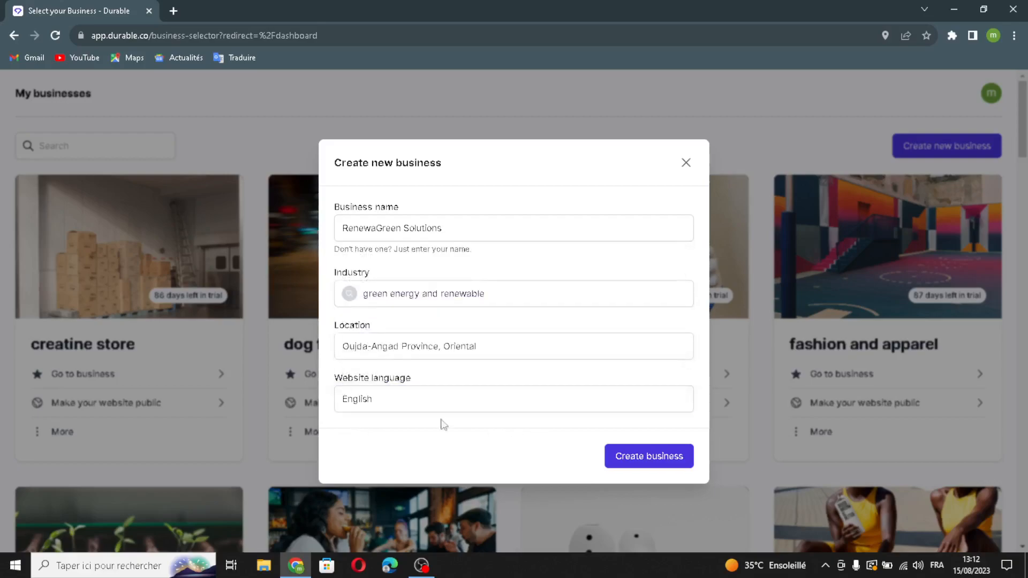
{"action": "left_click", "coordinate": [641, 466]}
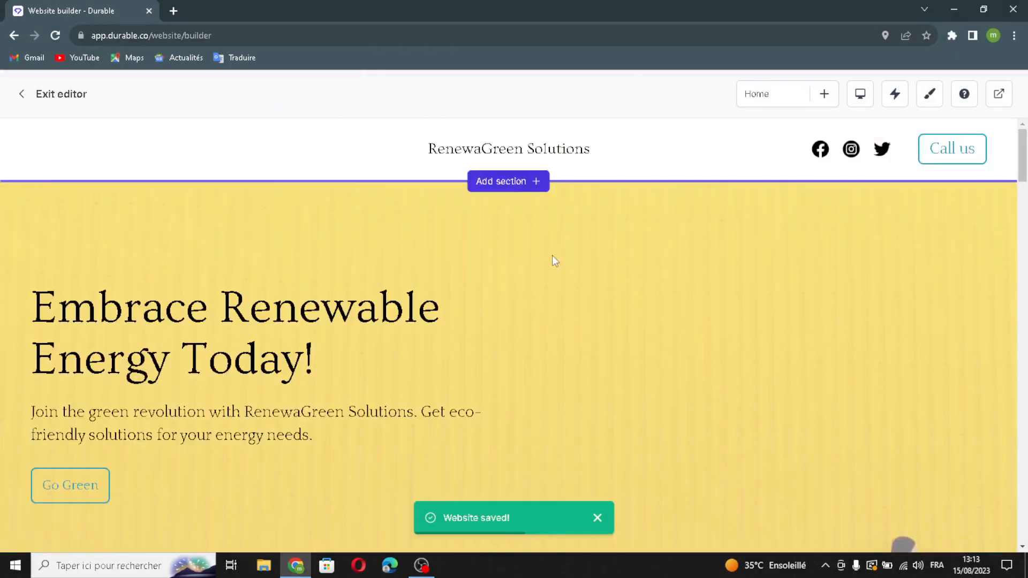
Step: Open the website header for editing and turn on replacing the company name with a logo
{"action": "mouse_move", "coordinate": [523, 154]}
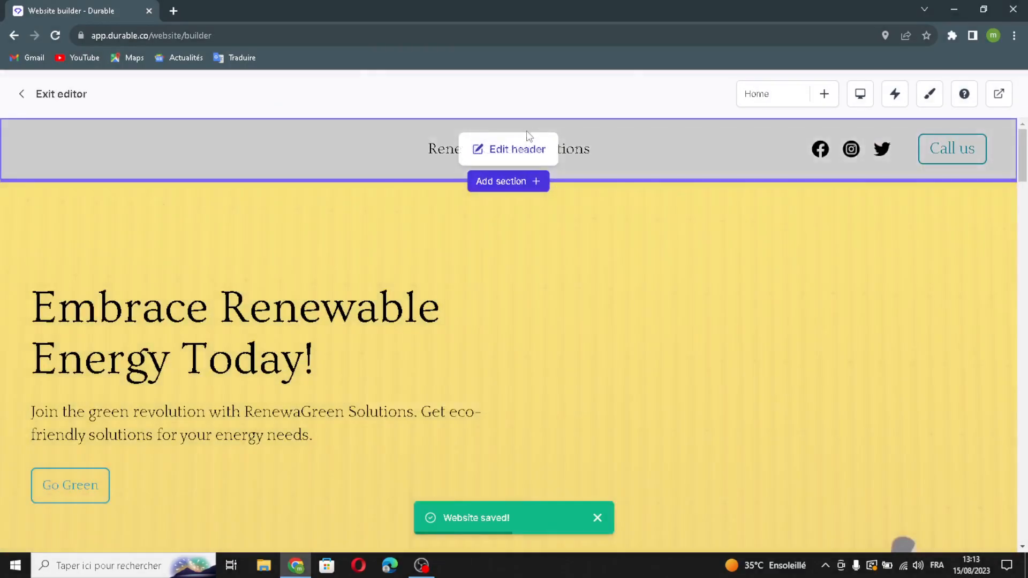
{"action": "left_click", "coordinate": [522, 154]}
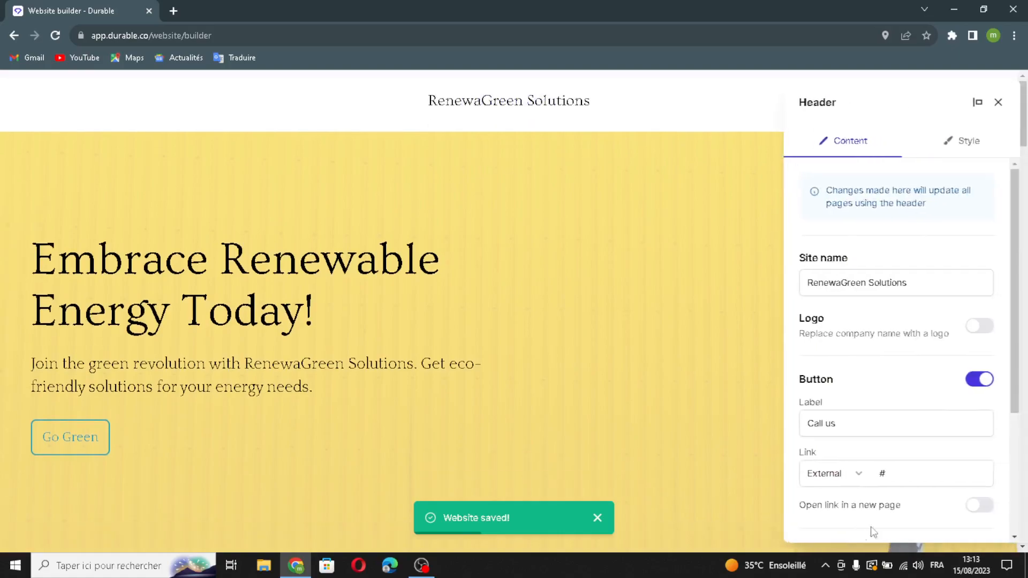
{"action": "left_click", "coordinate": [948, 286]}
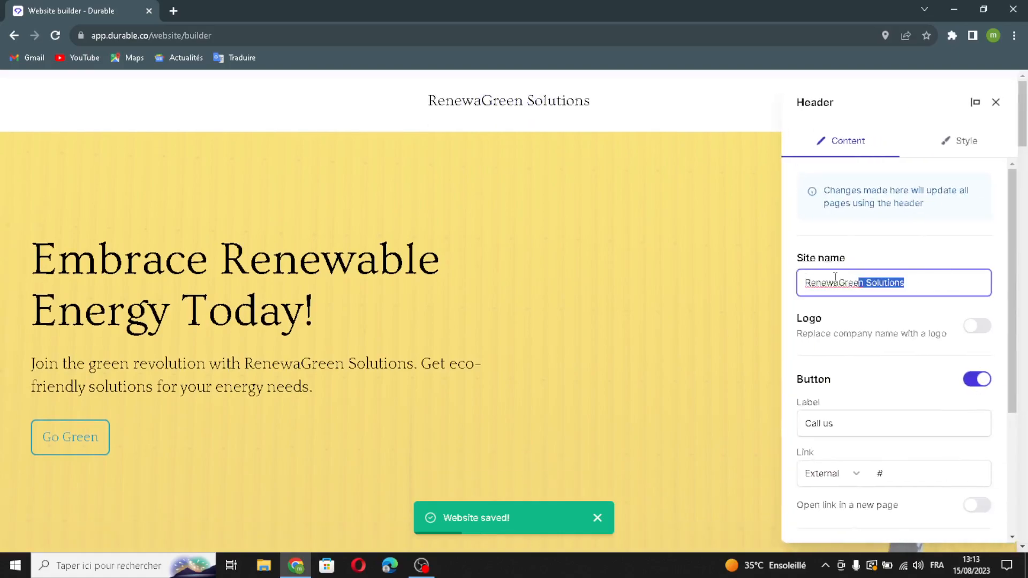
{"action": "left_click", "coordinate": [972, 329]}
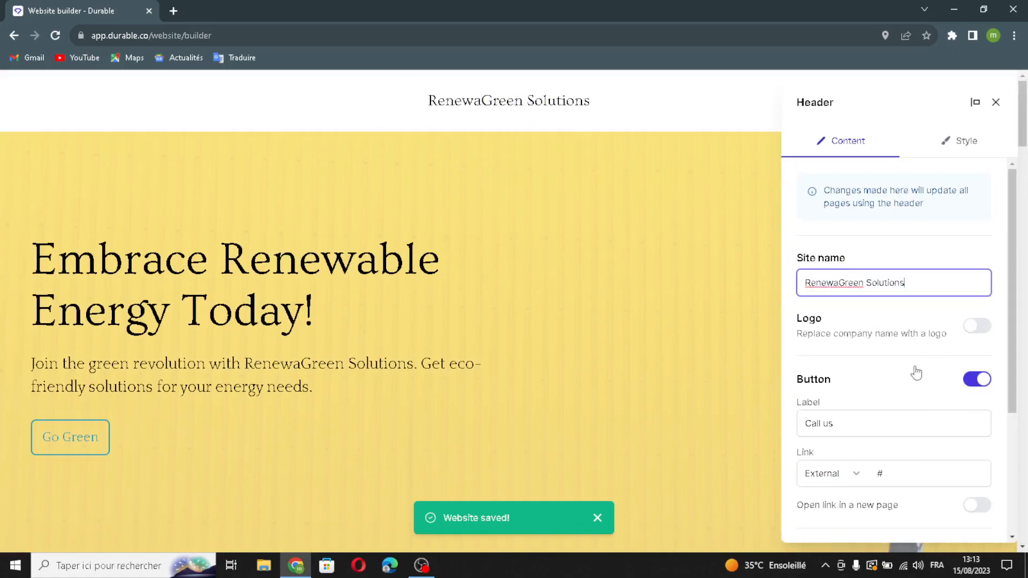
Step: Make the header's "Call us" button open its link in a new page, keeping its label and external link
{"action": "scroll", "coordinate": [879, 390], "scroll_direction": "down", "scroll_amount": 5}
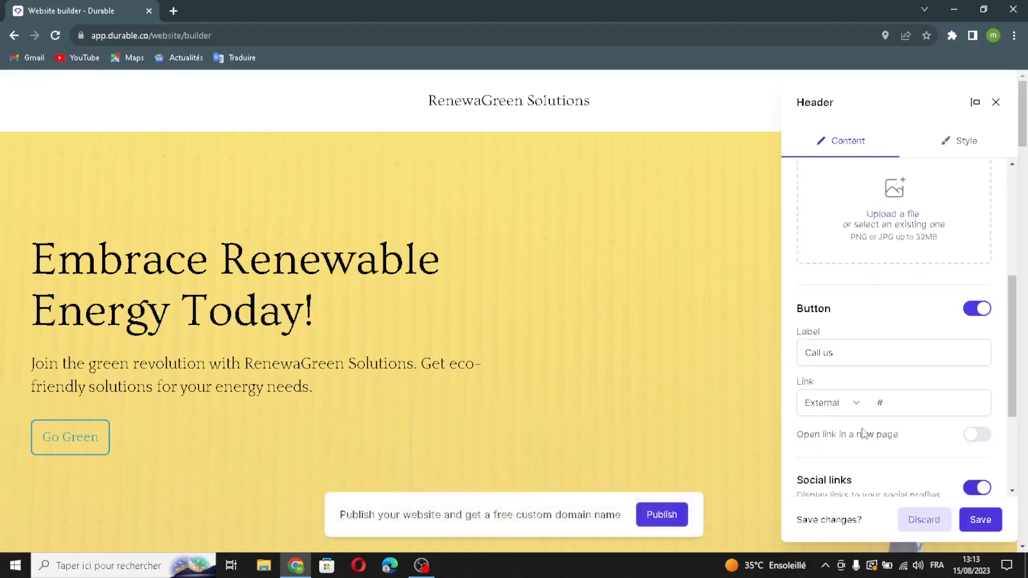
{"action": "left_click", "coordinate": [900, 359]}
{"action": "left_click_drag", "start_coordinate": [900, 358], "coordinate": [806, 353]}
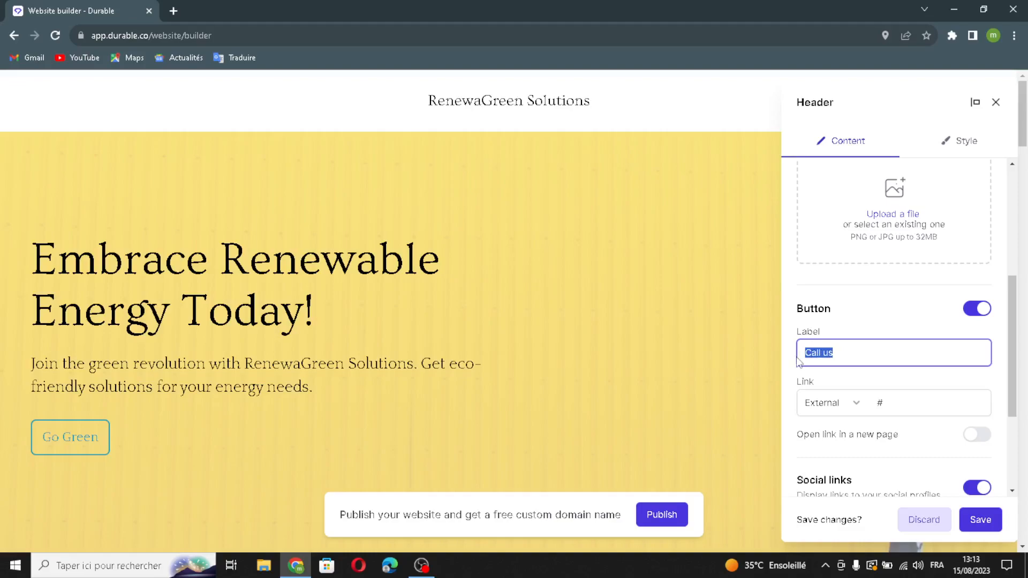
{"action": "left_click", "coordinate": [921, 408]}
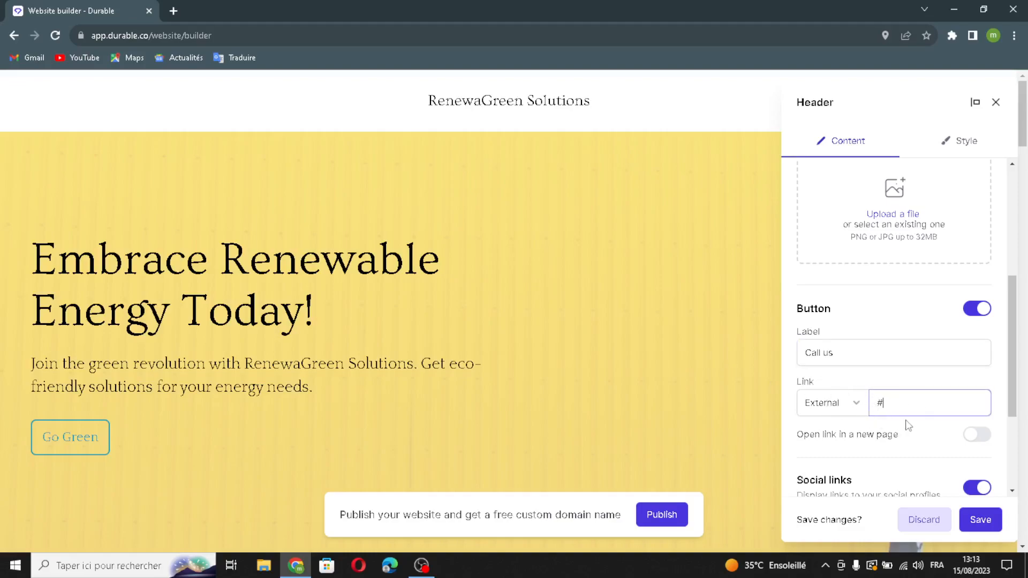
{"action": "scroll", "coordinate": [940, 421], "scroll_direction": "down", "scroll_amount": 2}
{"action": "left_click", "coordinate": [978, 310]}
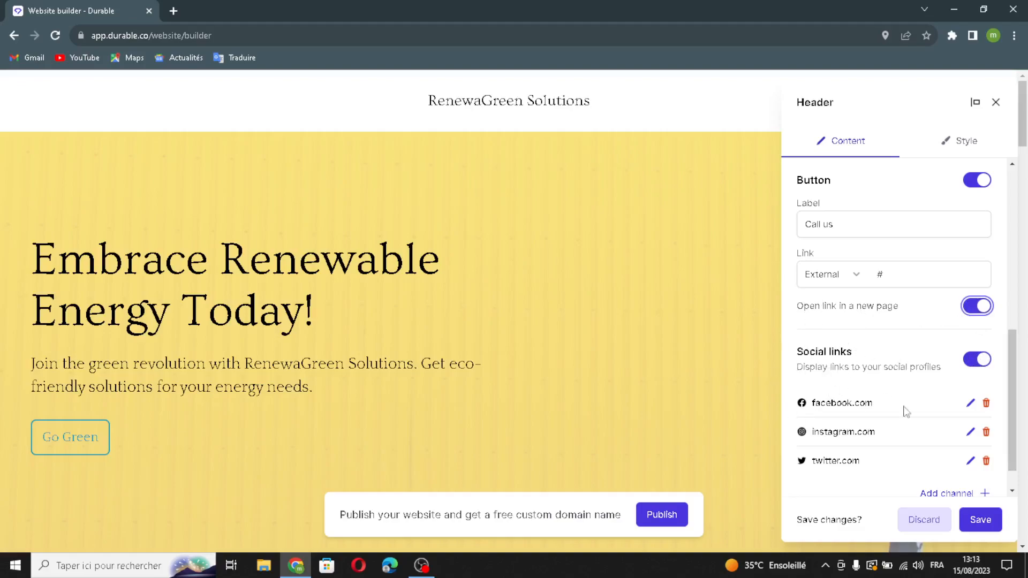
{"action": "scroll", "coordinate": [928, 420], "scroll_direction": "down", "scroll_amount": 1}
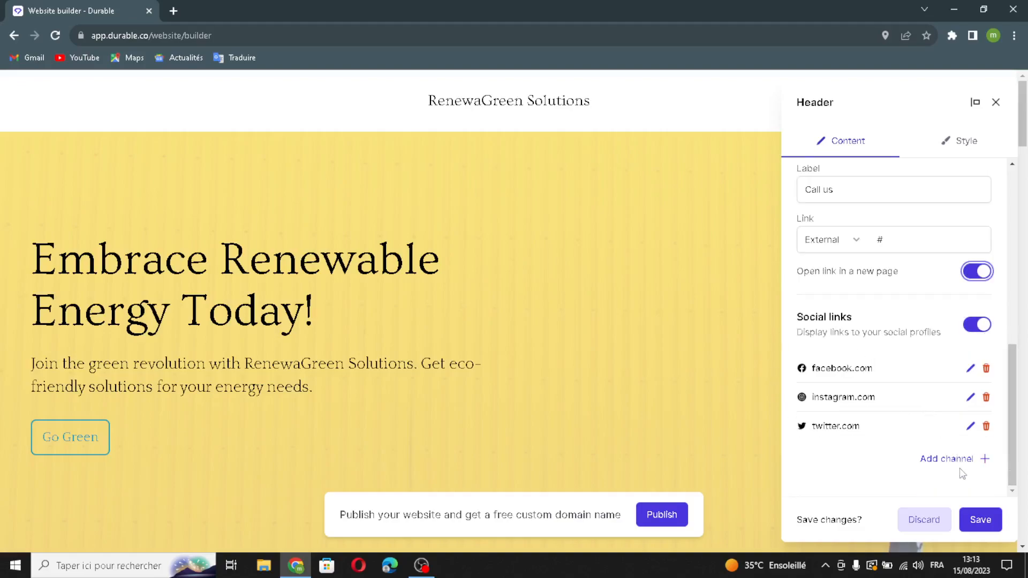
{"action": "left_click", "coordinate": [932, 460]}
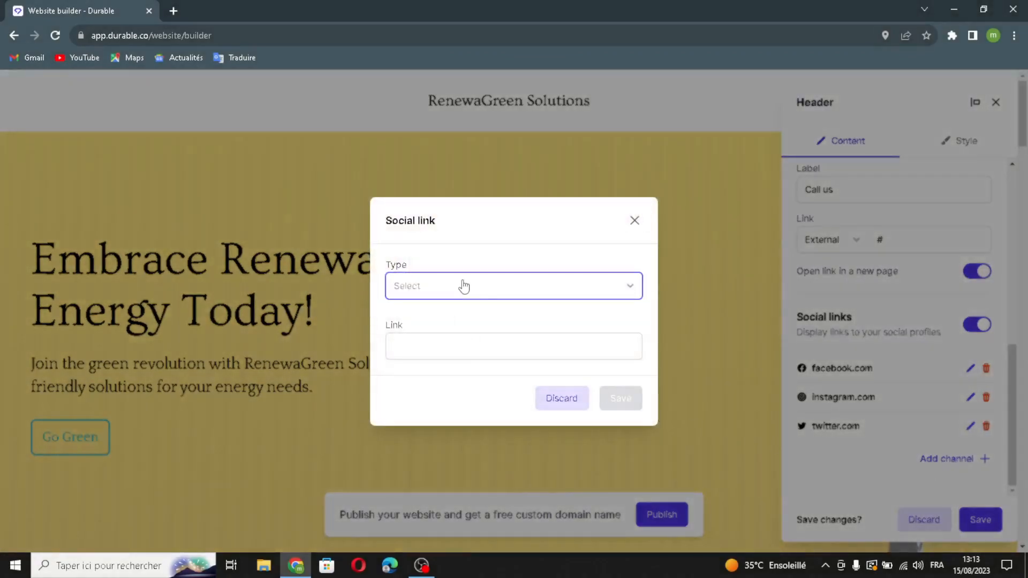
{"action": "left_click", "coordinate": [463, 287]}
{"action": "left_click", "coordinate": [473, 291]}
{"action": "left_click", "coordinate": [456, 344]}
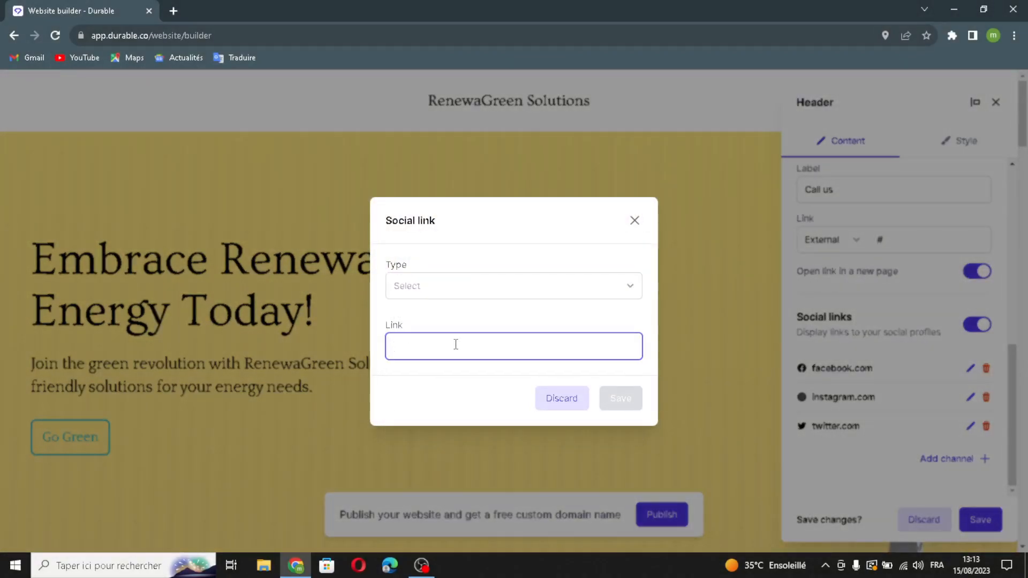
{"action": "left_click", "coordinate": [635, 220]}
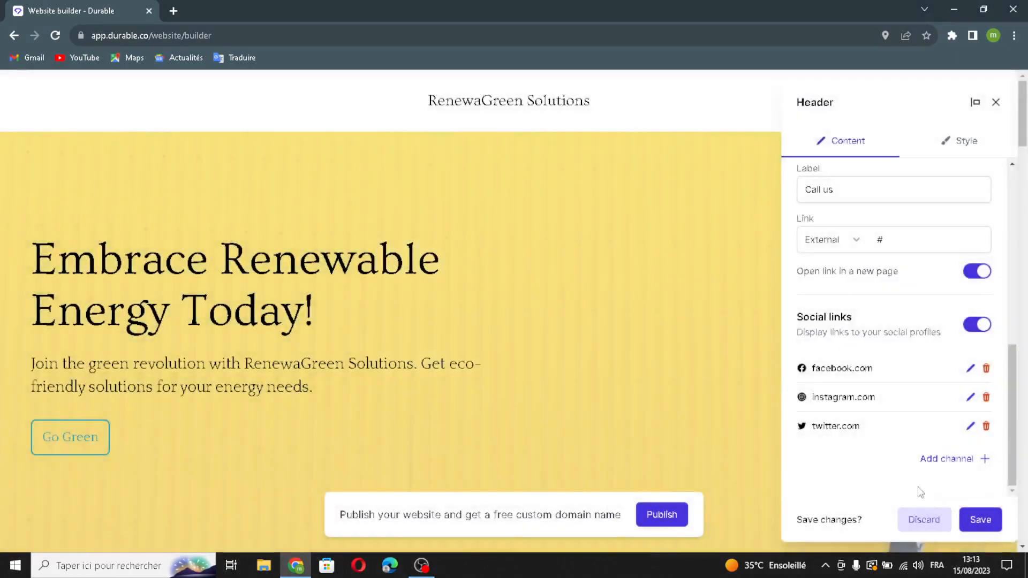
Step: Save the header changes
{"action": "left_click", "coordinate": [981, 523]}
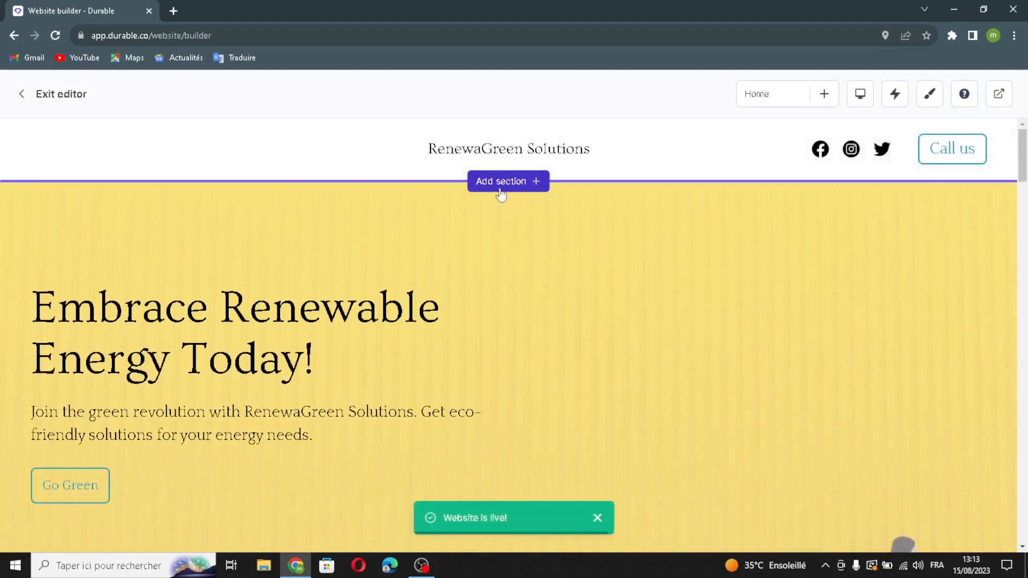
{"action": "left_click", "coordinate": [490, 179]}
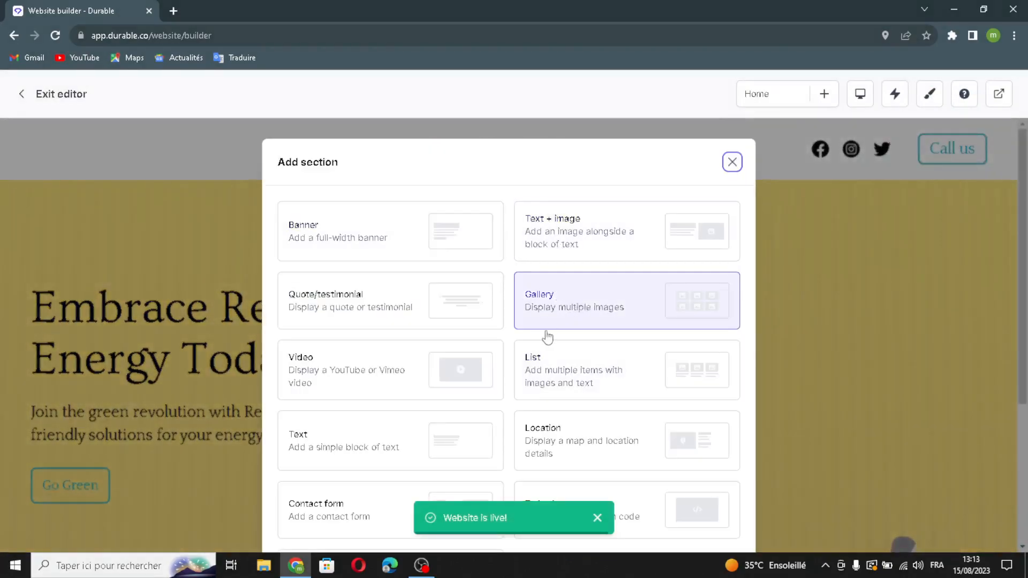
{"action": "scroll", "coordinate": [559, 396], "scroll_direction": "down", "scroll_amount": 3}
{"action": "scroll", "coordinate": [423, 364], "scroll_direction": "up", "scroll_amount": 3}
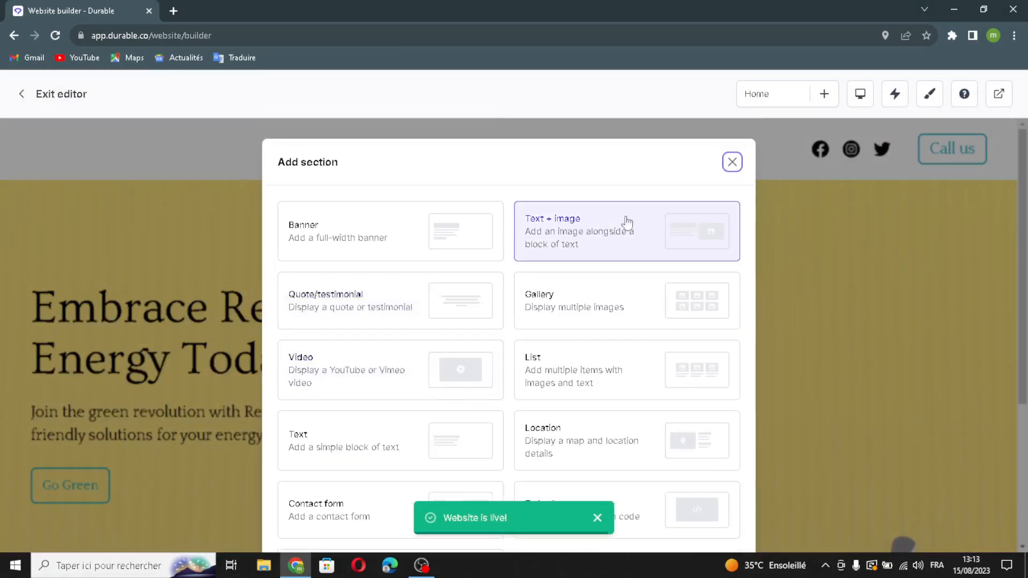
{"action": "left_click", "coordinate": [733, 163]}
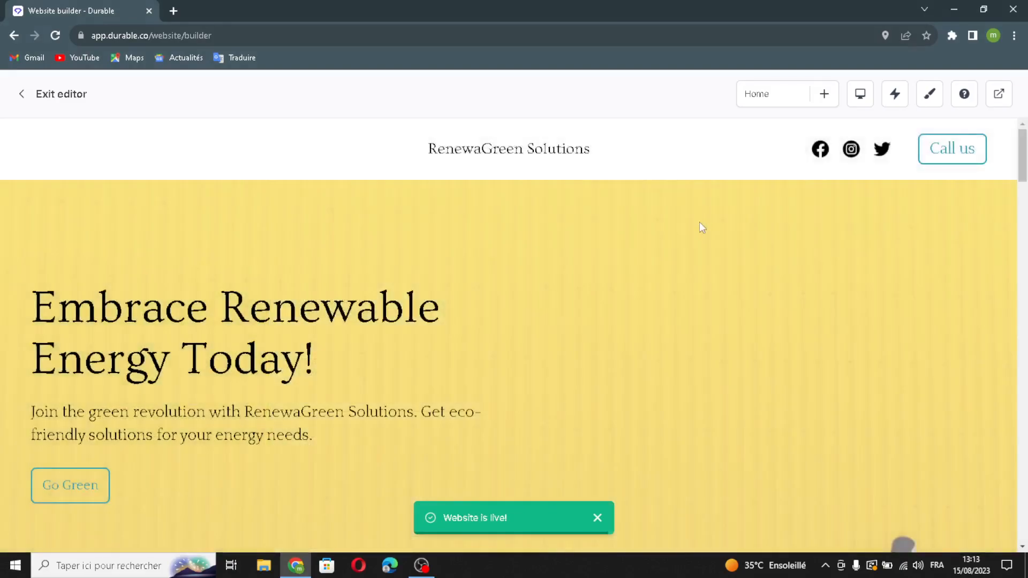
Step: Open the banner section below the header for editing and regenerate its heading
{"action": "scroll", "coordinate": [615, 199], "scroll_direction": "down", "scroll_amount": 3}
{"action": "left_click", "coordinate": [399, 265]}
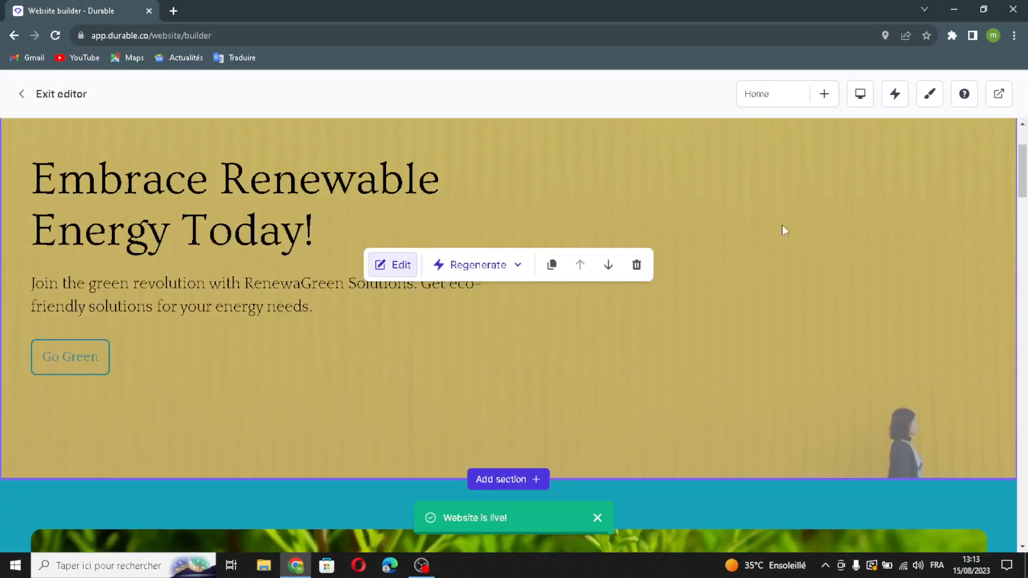
{"action": "left_click_drag", "start_coordinate": [969, 211], "coordinate": [806, 209]}
{"action": "mouse_move", "coordinate": [962, 200]}
{"action": "left_mouse_down"}
{"action": "mouse_move", "coordinate": [885, 206]}
{"action": "mouse_move", "coordinate": [946, 197]}
{"action": "left_mouse_up"}
{"action": "left_click", "coordinate": [967, 182]}
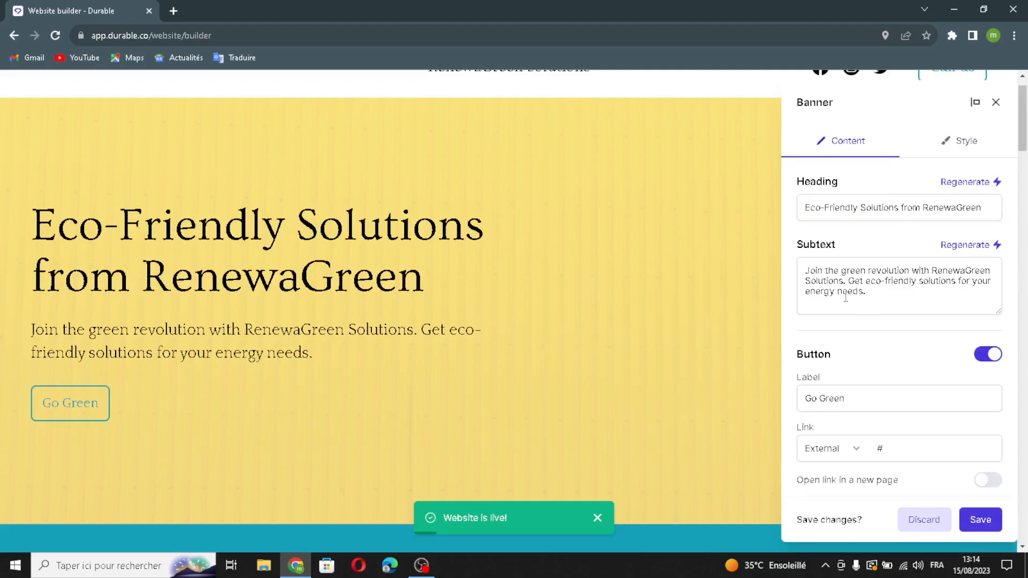
Step: Regenerate the banner's subtext, keep the "Go Green" button label and link, and save the banner
{"action": "left_click_drag", "start_coordinate": [957, 274], "coordinate": [792, 259]}
{"action": "left_click", "coordinate": [967, 245]}
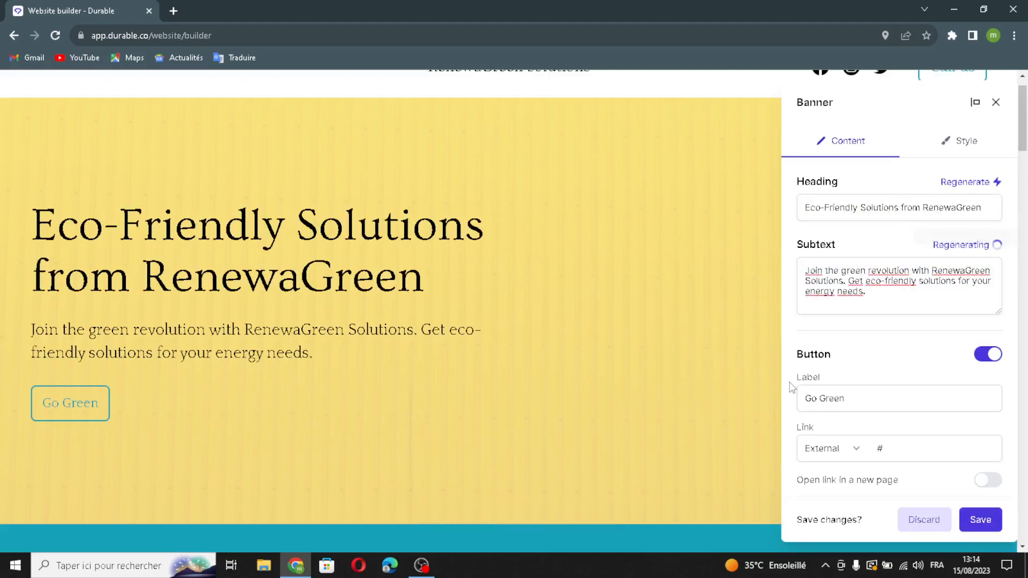
{"action": "left_click", "coordinate": [868, 404]}
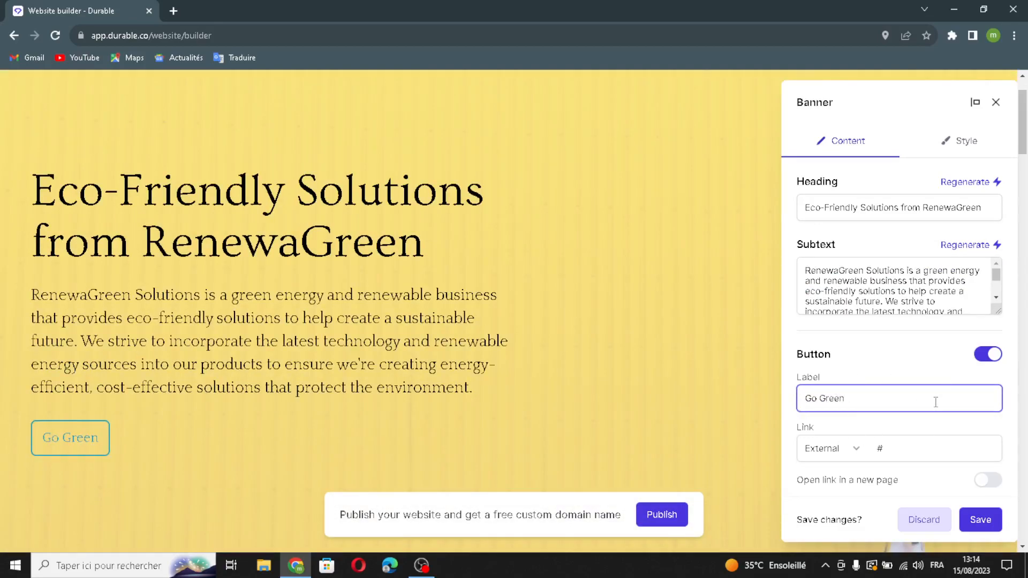
{"action": "left_click", "coordinate": [953, 445]}
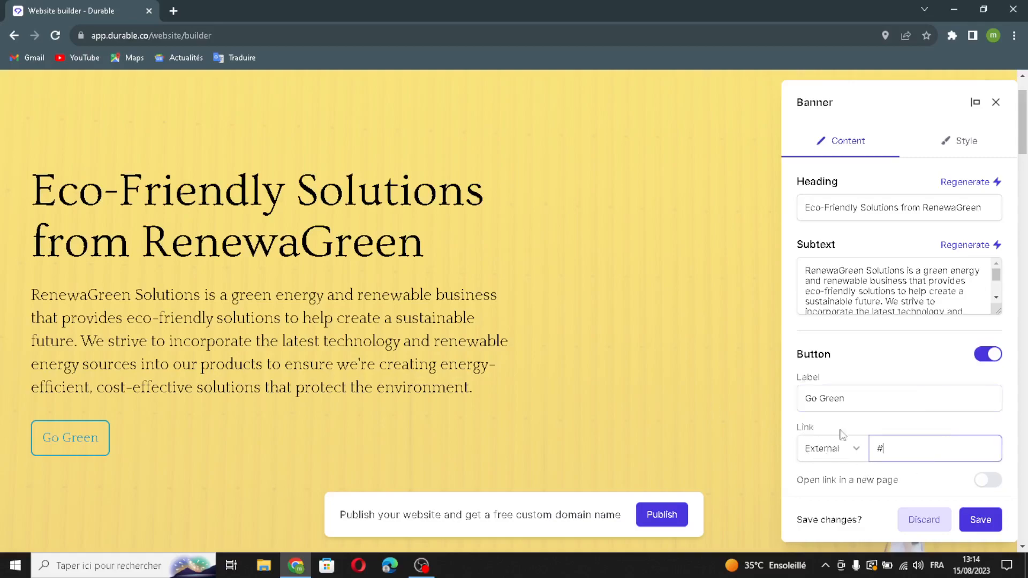
{"action": "left_click", "coordinate": [980, 519]}
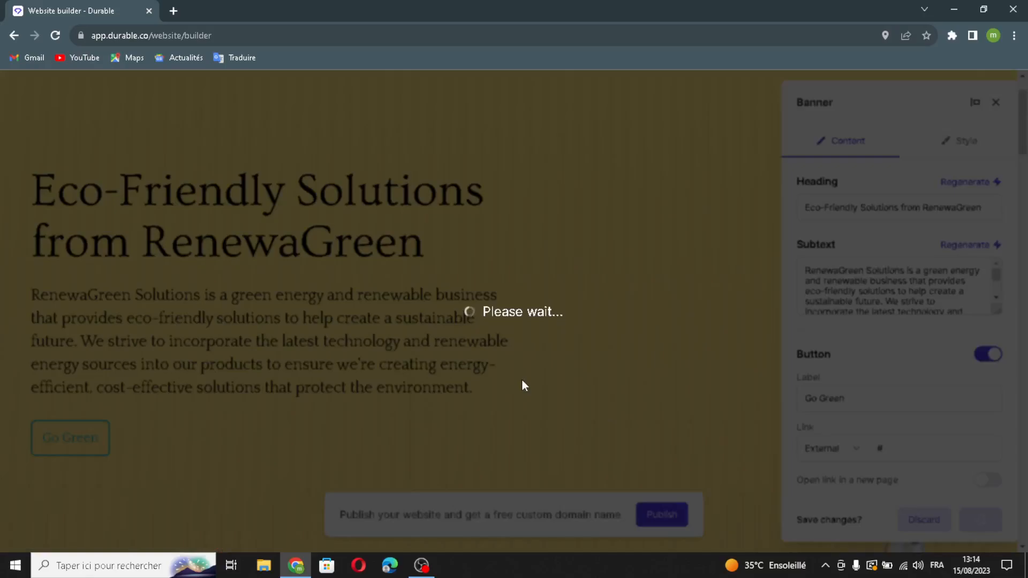
Step: Regenerate the picture in the image section below the banner, with its horizontal position shifted slightly to the right, and save the section
{"action": "scroll", "coordinate": [522, 381], "scroll_direction": "down", "scroll_amount": 6}
{"action": "scroll", "coordinate": [522, 382], "scroll_direction": "down", "scroll_amount": 5}
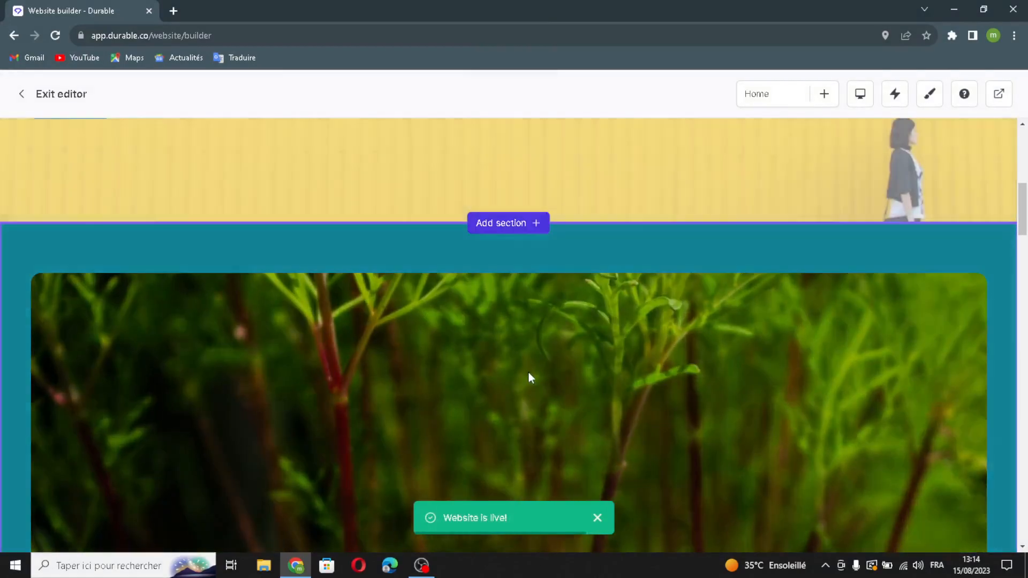
{"action": "scroll", "coordinate": [528, 371], "scroll_direction": "down", "scroll_amount": 3}
{"action": "scroll", "coordinate": [528, 374], "scroll_direction": "up", "scroll_amount": 4}
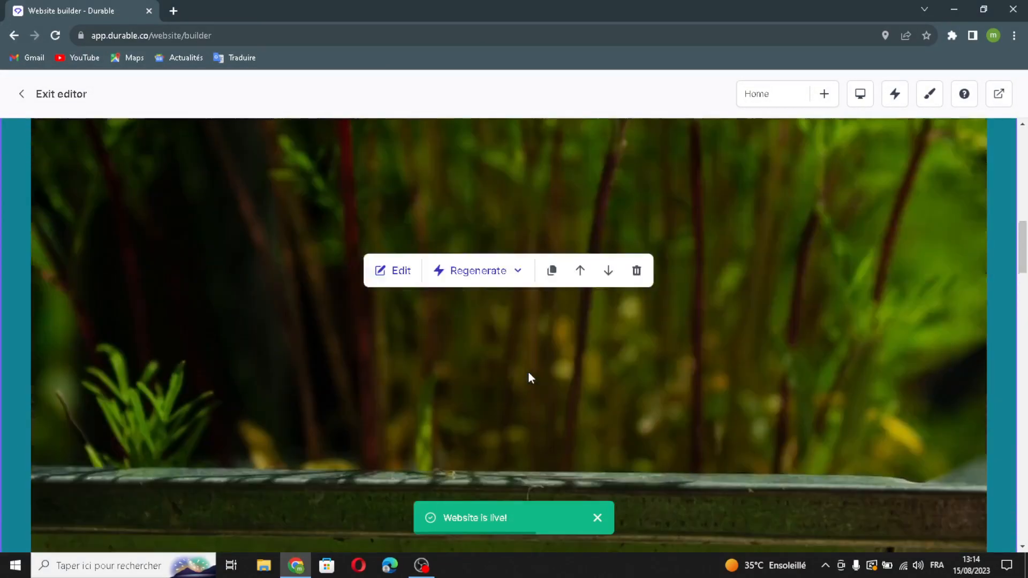
{"action": "left_click", "coordinate": [395, 272]}
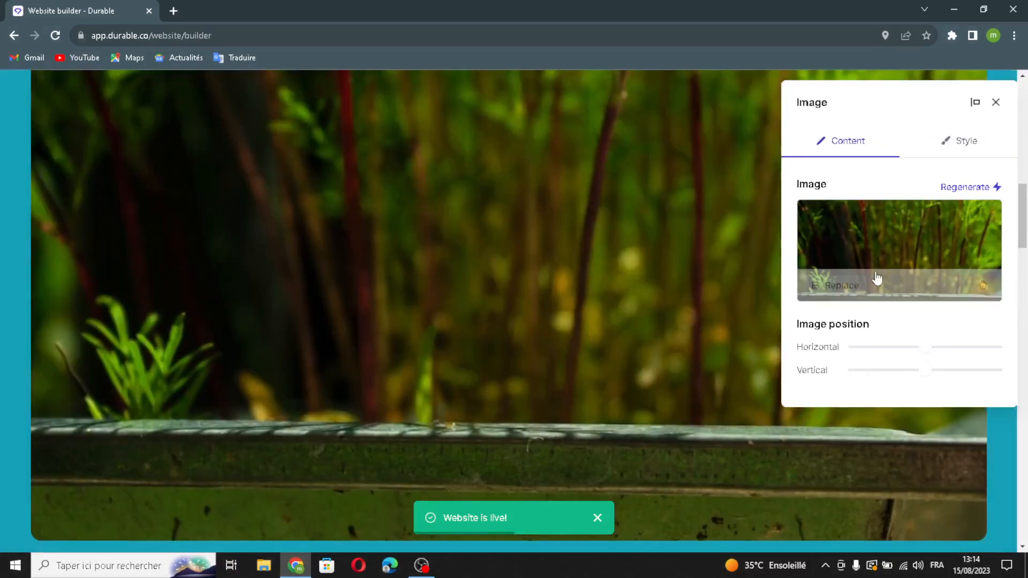
{"action": "left_click", "coordinate": [952, 187]}
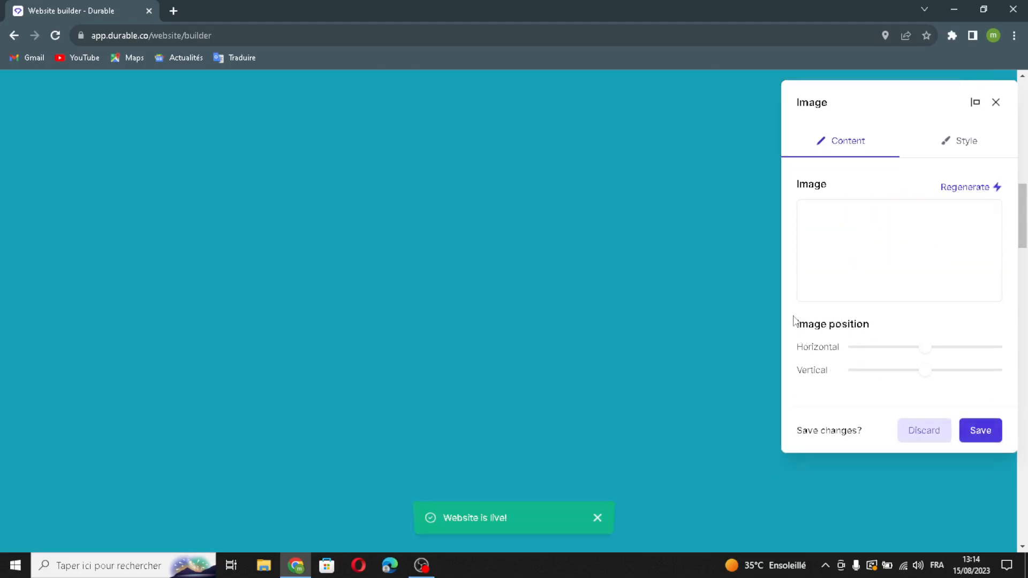
{"action": "left_click_drag", "start_coordinate": [921, 348], "coordinate": [933, 348]}
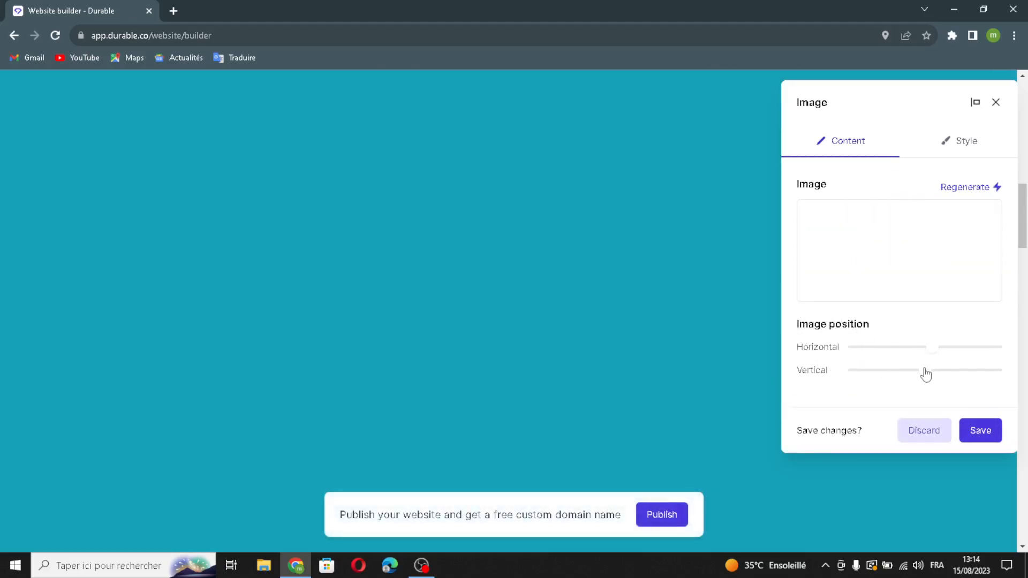
{"action": "left_click", "coordinate": [977, 430]}
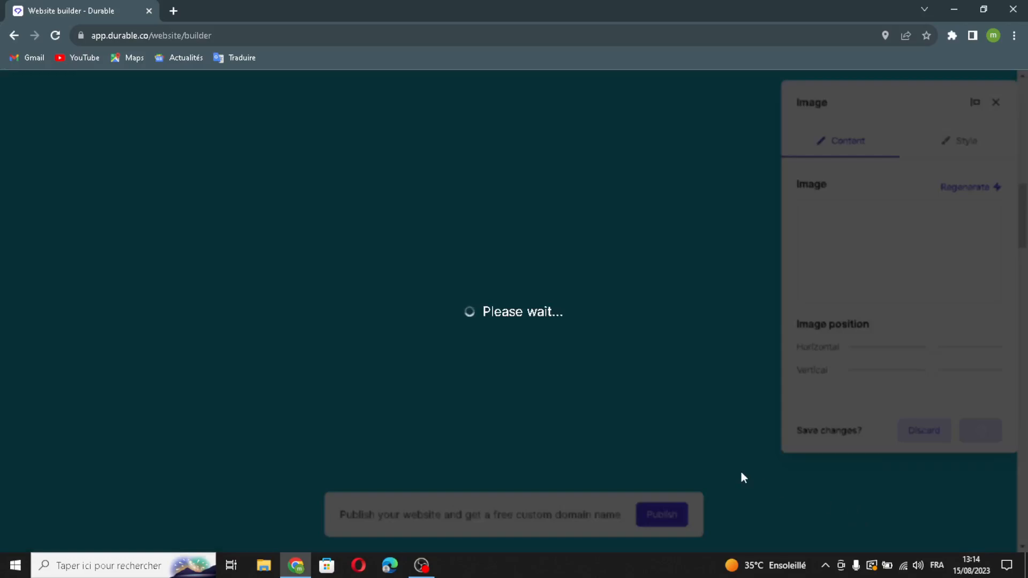
Step: Regenerate the text of the "About us" section and save the section
{"action": "scroll", "coordinate": [640, 413], "scroll_direction": "down", "scroll_amount": 8}
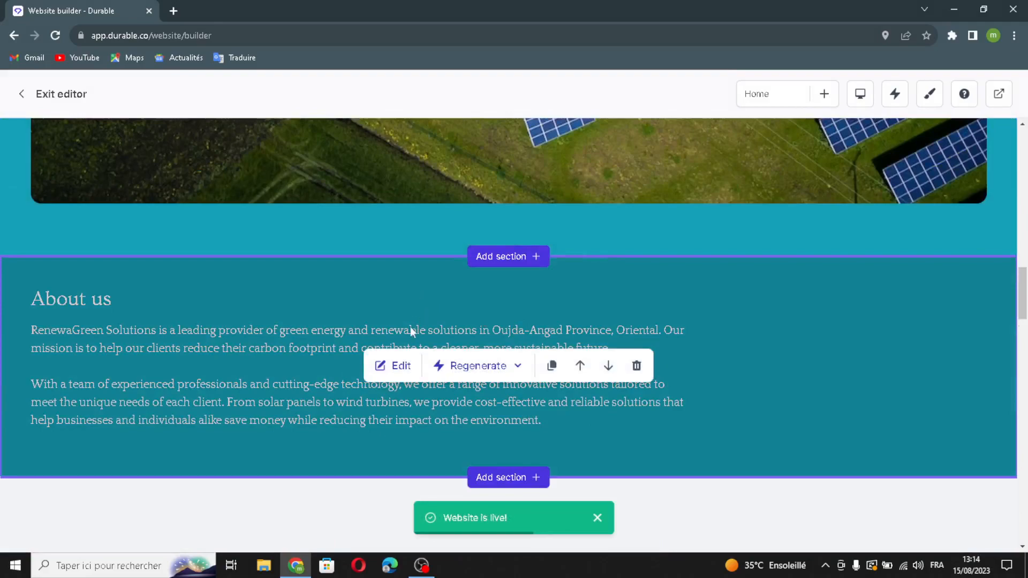
{"action": "left_click", "coordinate": [396, 363]}
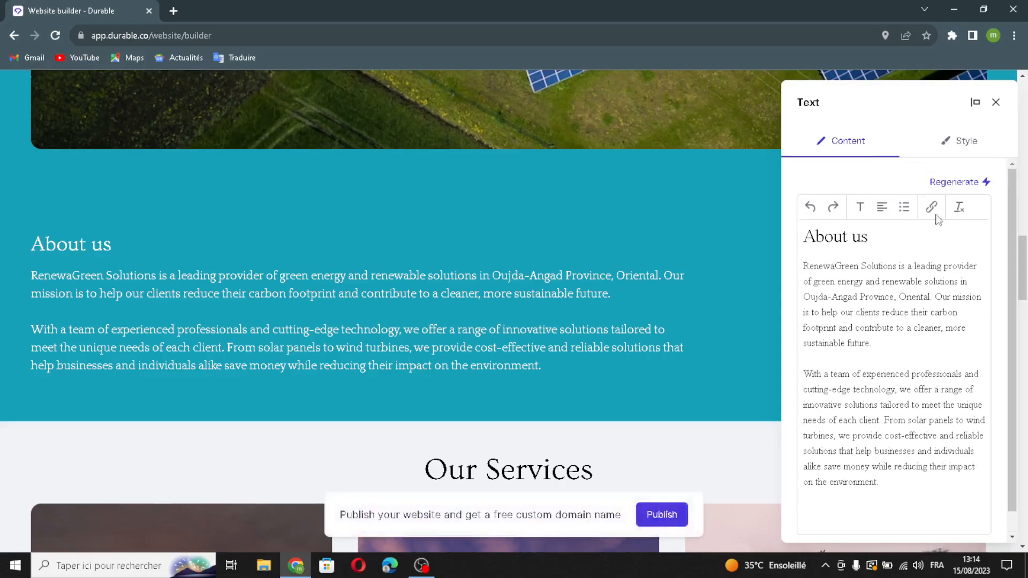
{"action": "left_click", "coordinate": [943, 189]}
{"action": "left_click", "coordinate": [981, 520]}
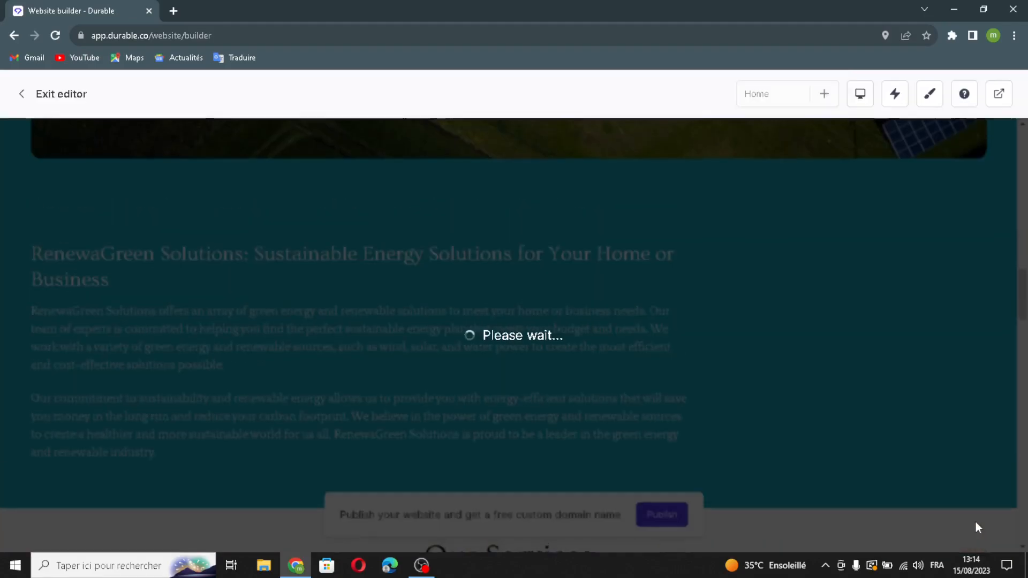
Step: Open the "Our Services" list section for editing and examine its heading, display options and list items
{"action": "scroll", "coordinate": [720, 382], "scroll_direction": "down", "scroll_amount": 6}
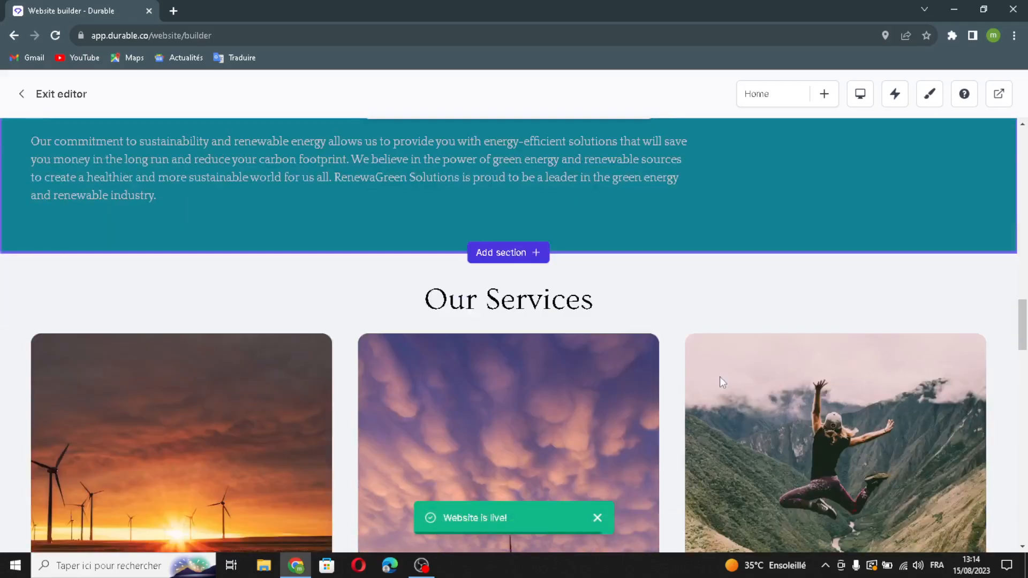
{"action": "scroll", "coordinate": [593, 303], "scroll_direction": "down", "scroll_amount": 2}
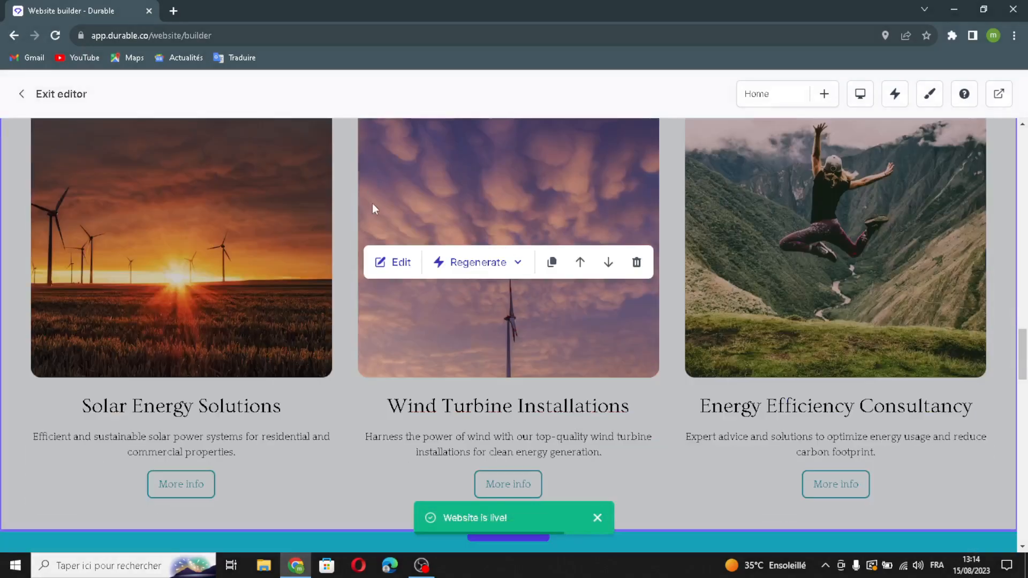
{"action": "left_click", "coordinate": [400, 263]}
{"action": "left_click", "coordinate": [860, 207]}
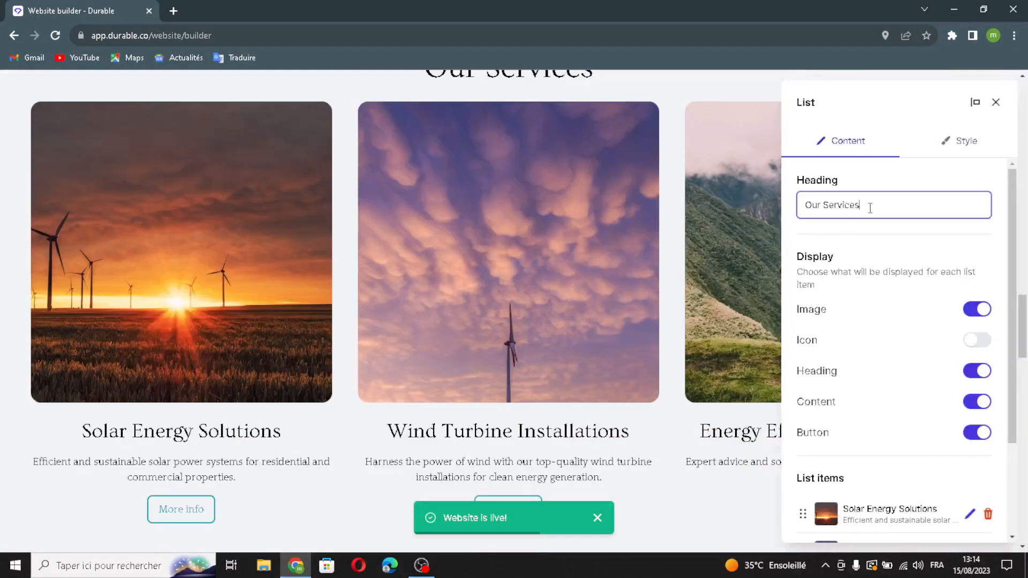
{"action": "triple_click", "coordinate": [831, 195]}
{"action": "left_click_drag", "start_coordinate": [792, 299], "coordinate": [988, 366]}
{"action": "left_click", "coordinate": [894, 225]}
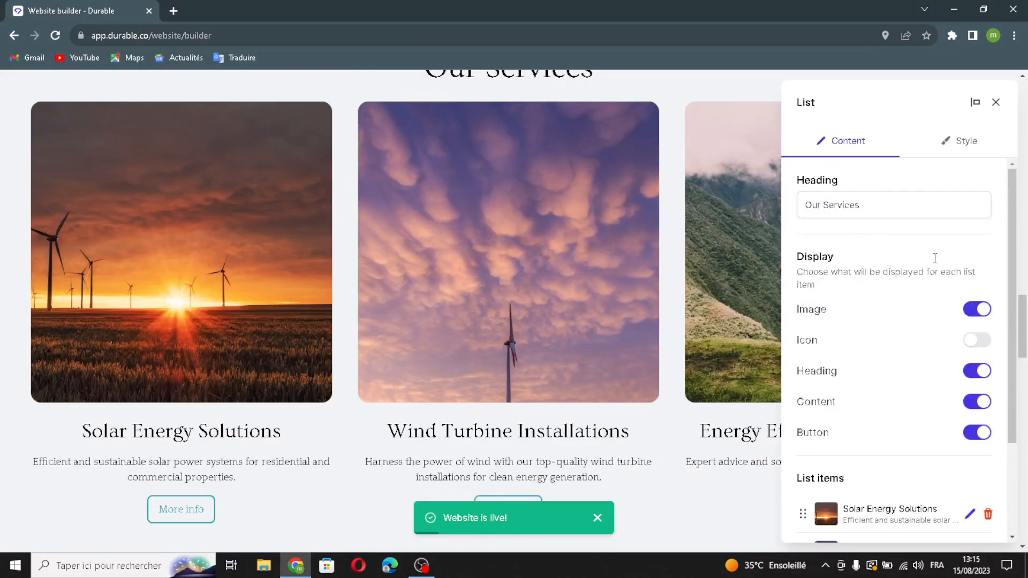
{"action": "left_click_drag", "start_coordinate": [808, 272], "coordinate": [975, 274]}
{"action": "left_click_drag", "start_coordinate": [880, 278], "coordinate": [811, 288]}
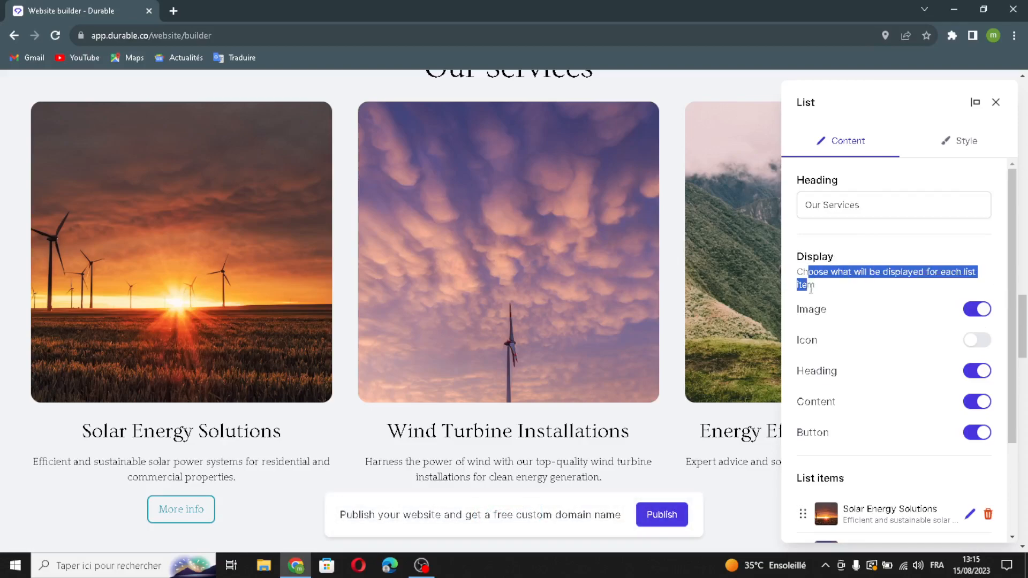
{"action": "scroll", "coordinate": [862, 299], "scroll_direction": "down", "scroll_amount": 2}
{"action": "left_click_drag", "start_coordinate": [830, 354], "coordinate": [868, 360]}
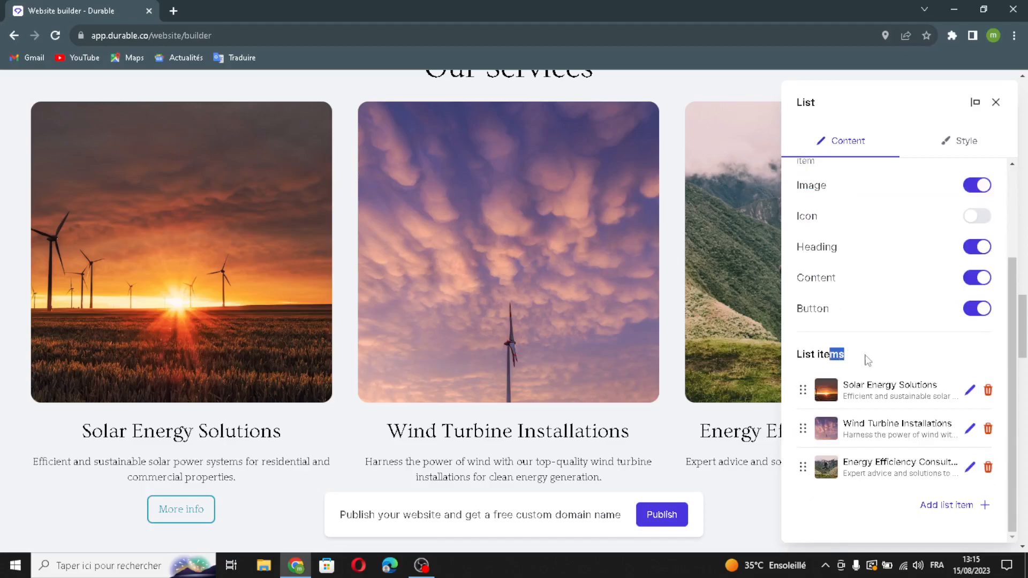
Step: Add a new item to the services list with a generated image and adjust the image position
{"action": "left_click", "coordinate": [946, 505]}
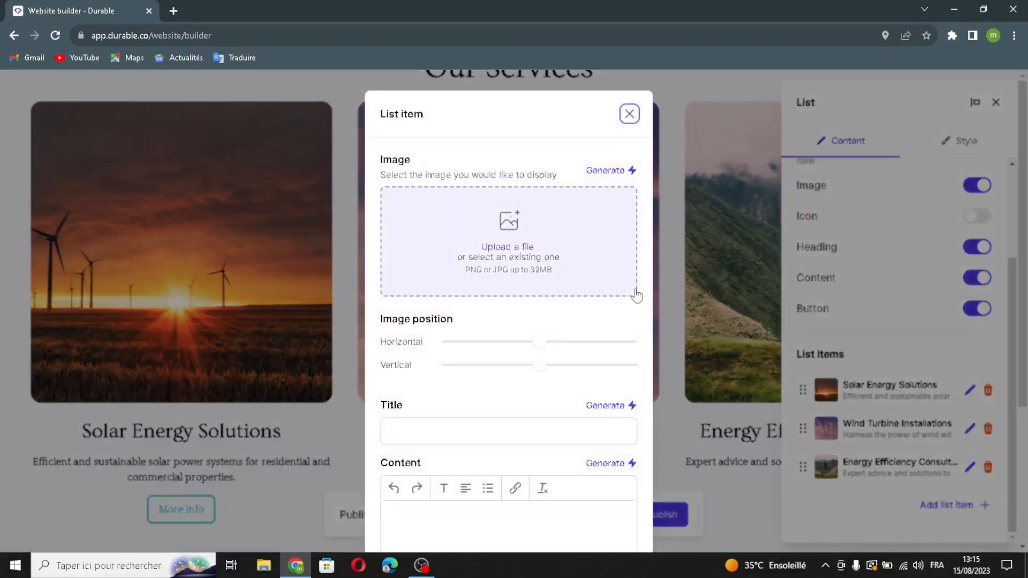
{"action": "left_click", "coordinate": [605, 170]}
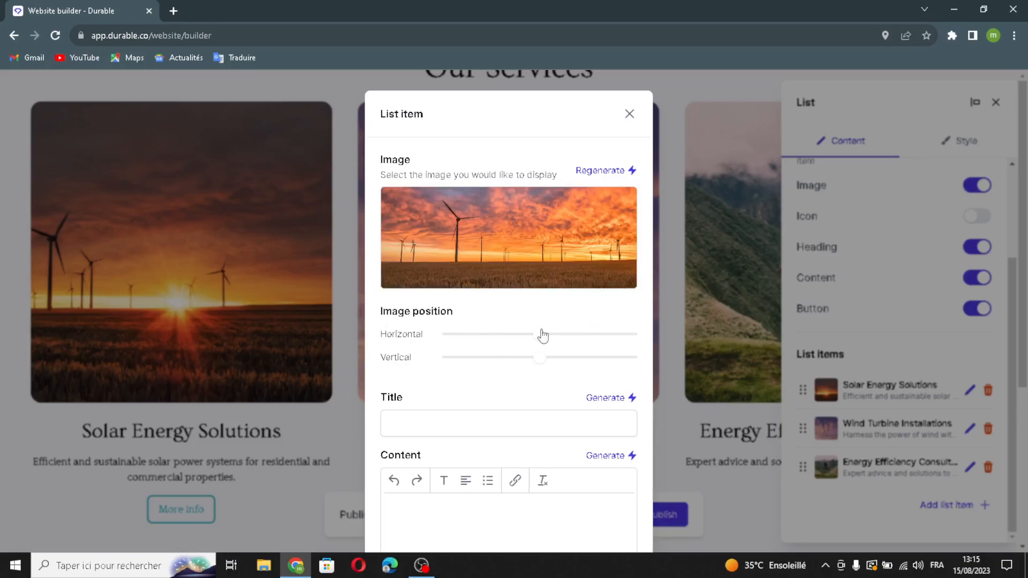
{"action": "left_click_drag", "start_coordinate": [554, 358], "coordinate": [502, 364]}
Step: Generate the title and the content text for the new list item
{"action": "scroll", "coordinate": [574, 418], "scroll_direction": "down", "scroll_amount": 3}
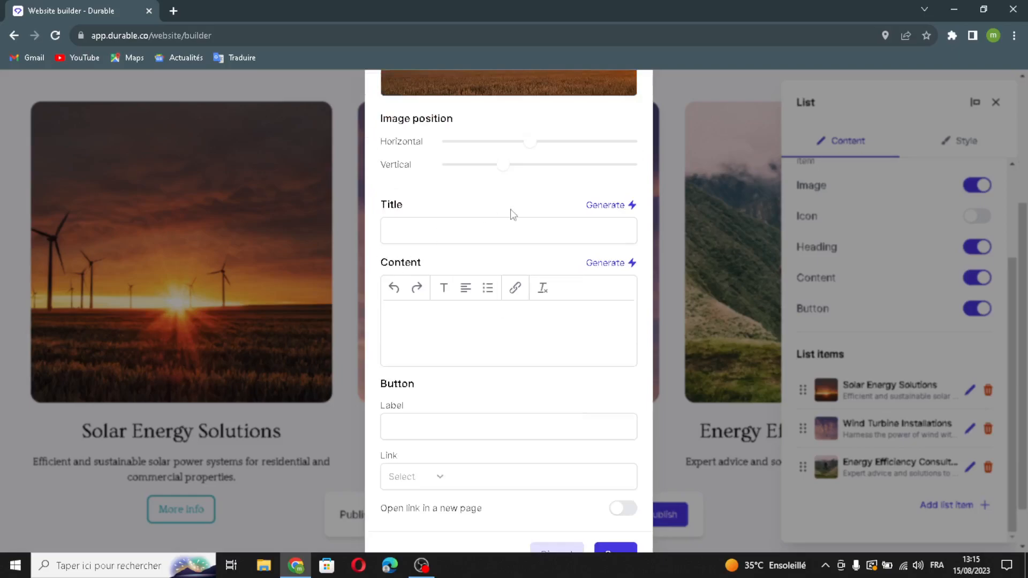
{"action": "left_click", "coordinate": [593, 208]}
{"action": "left_click", "coordinate": [596, 266]}
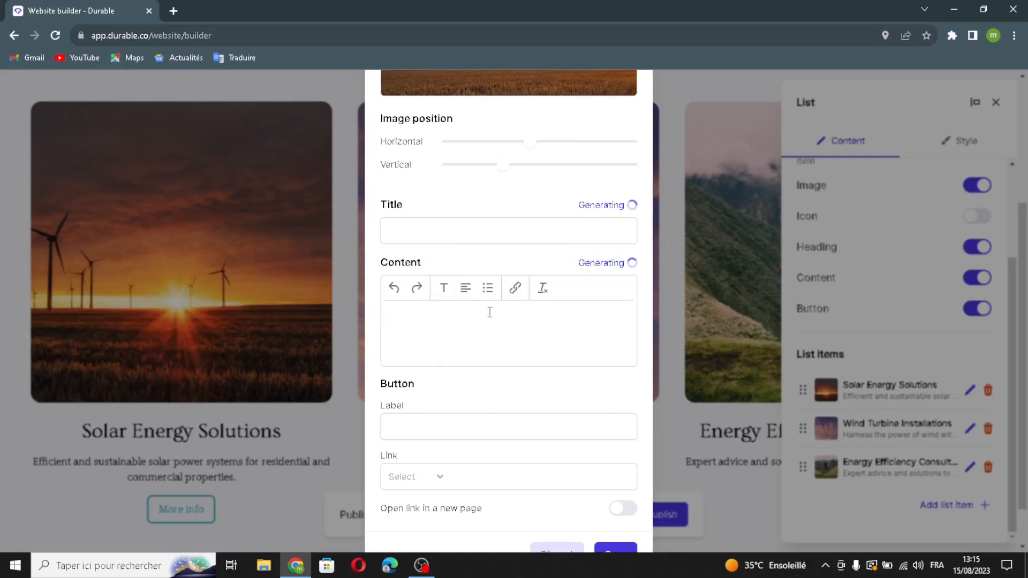
Step: Check the new item's button label and link fields, and save both the item and the services section
{"action": "left_click", "coordinate": [474, 424]}
{"action": "scroll", "coordinate": [473, 398], "scroll_direction": "down", "scroll_amount": 1}
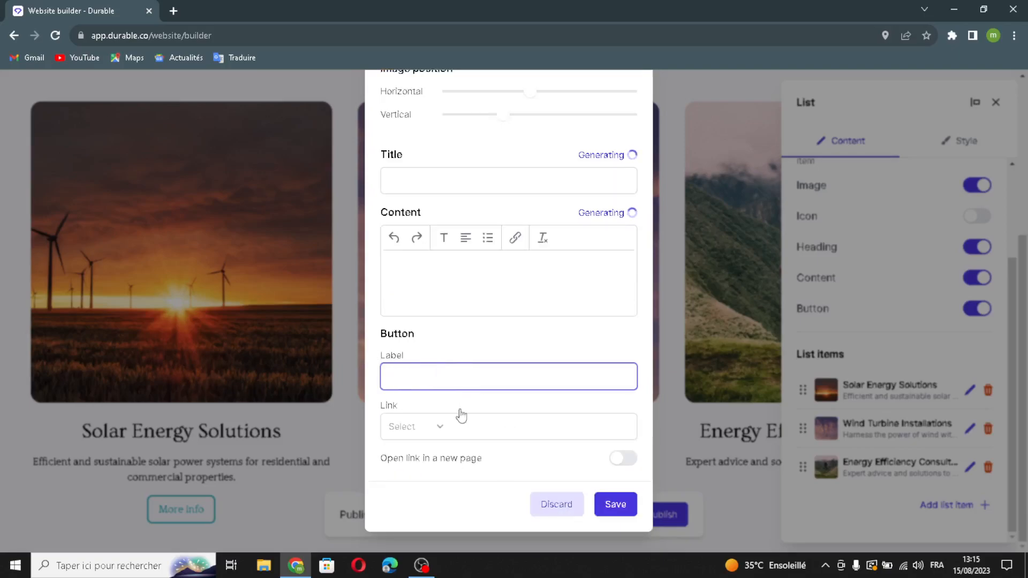
{"action": "left_click", "coordinate": [470, 438]}
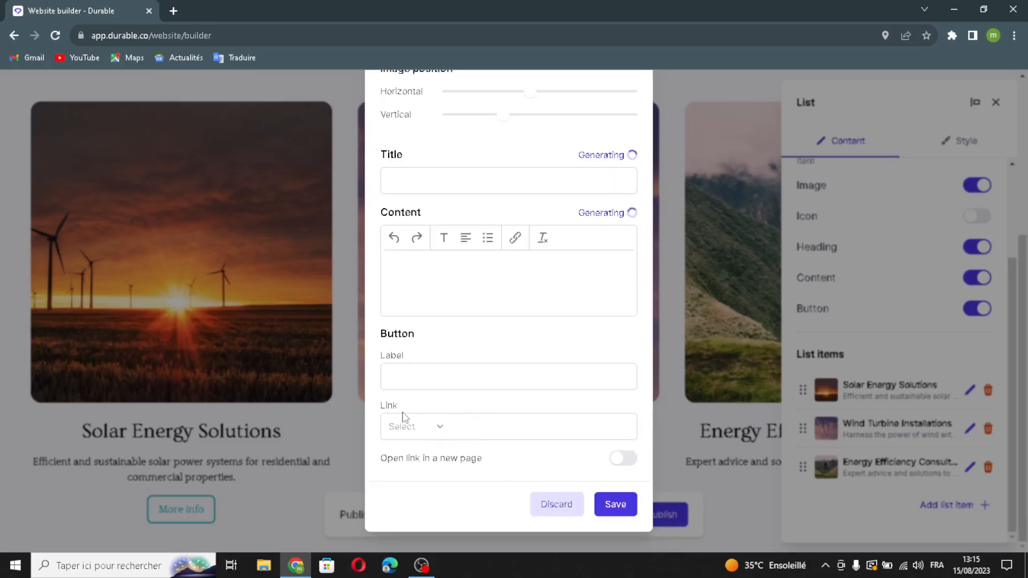
{"action": "left_click", "coordinate": [430, 428]}
{"action": "left_click", "coordinate": [532, 433]}
{"action": "left_click", "coordinate": [624, 505]}
{"action": "scroll", "coordinate": [624, 505], "scroll_direction": "down", "scroll_amount": 5}
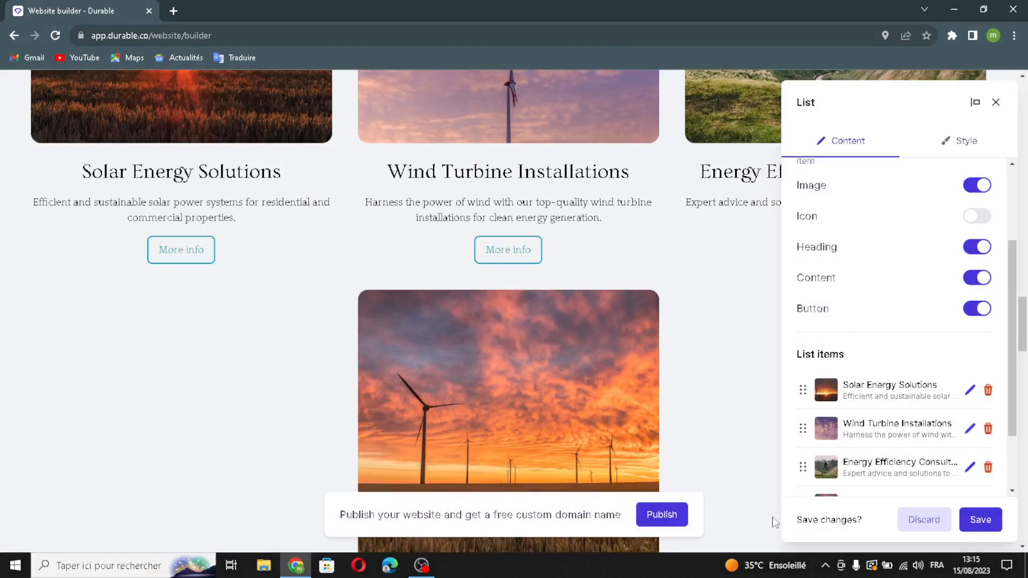
{"action": "left_click", "coordinate": [981, 519]}
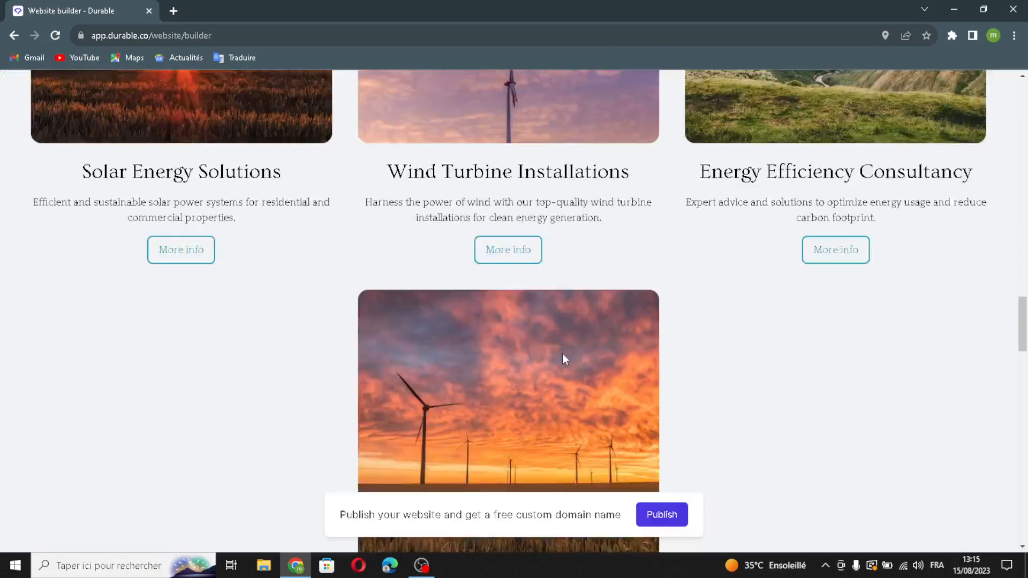
Step: Add a testimonial with a generated quote and generated author name to the testimonials section, and save the section
{"action": "scroll", "coordinate": [610, 317], "scroll_direction": "down", "scroll_amount": 10}
{"action": "scroll", "coordinate": [611, 315], "scroll_direction": "down", "scroll_amount": 5}
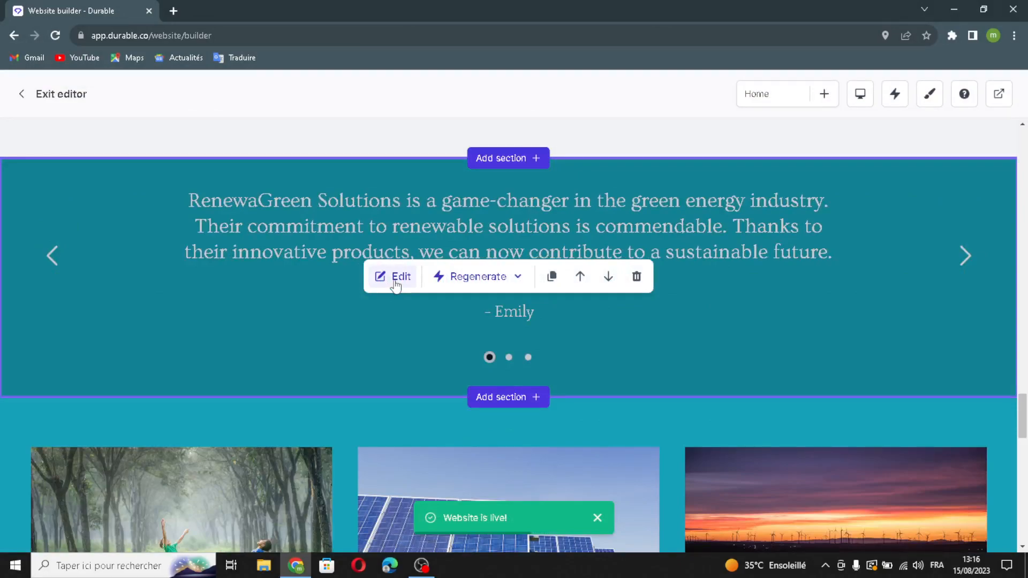
{"action": "scroll", "coordinate": [394, 287], "scroll_direction": "up", "scroll_amount": 10}
{"action": "scroll", "coordinate": [395, 287], "scroll_direction": "down", "scroll_amount": 8}
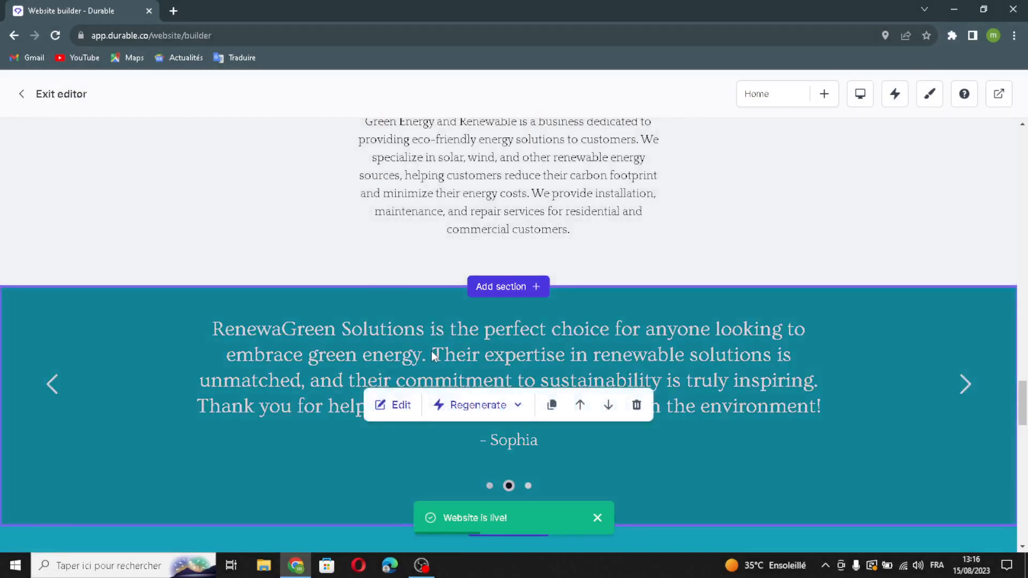
{"action": "left_click", "coordinate": [393, 405]}
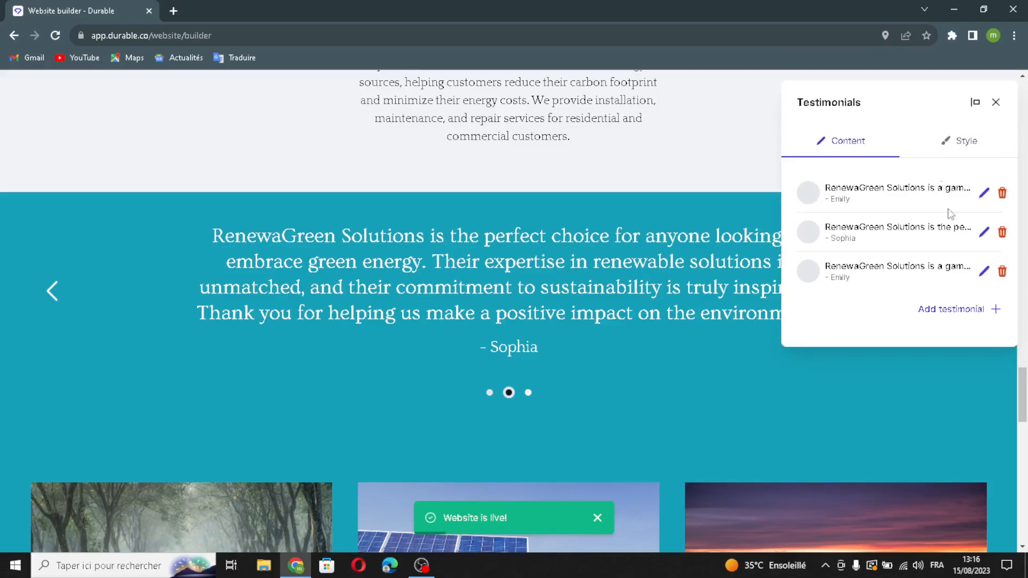
{"action": "left_click", "coordinate": [940, 311]}
{"action": "left_click", "coordinate": [610, 204]}
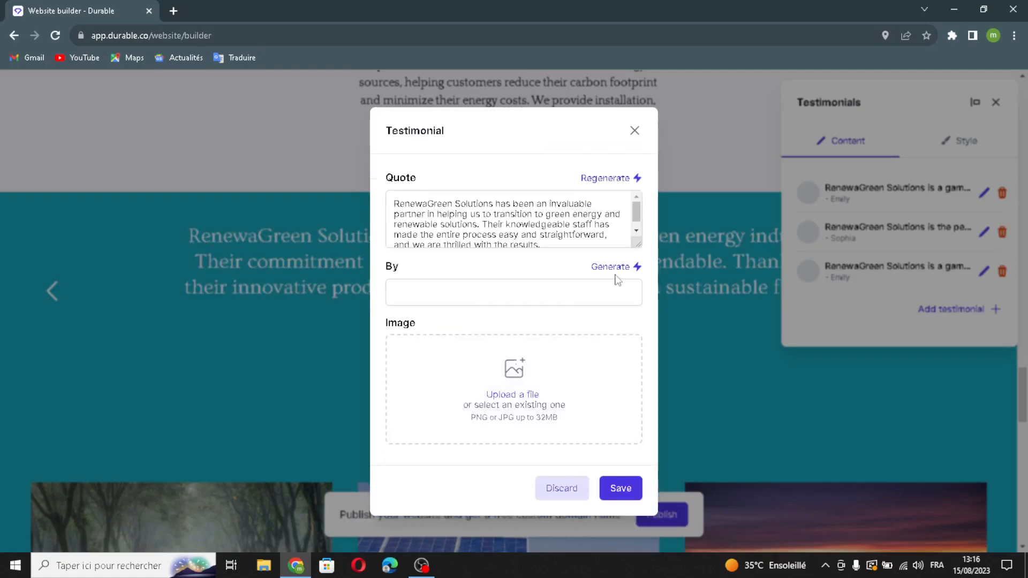
{"action": "left_click", "coordinate": [615, 268]}
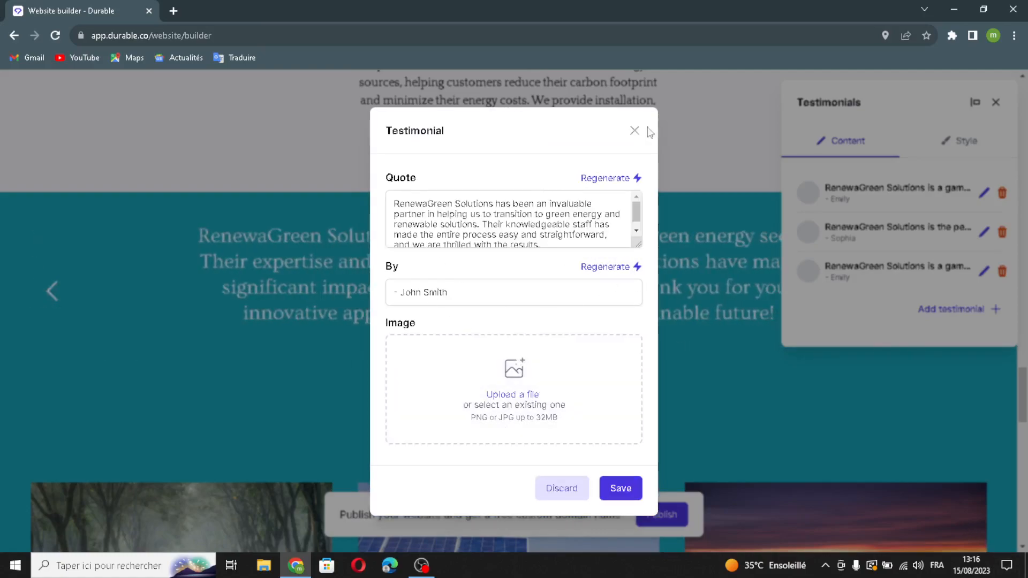
{"action": "left_click", "coordinate": [614, 489]}
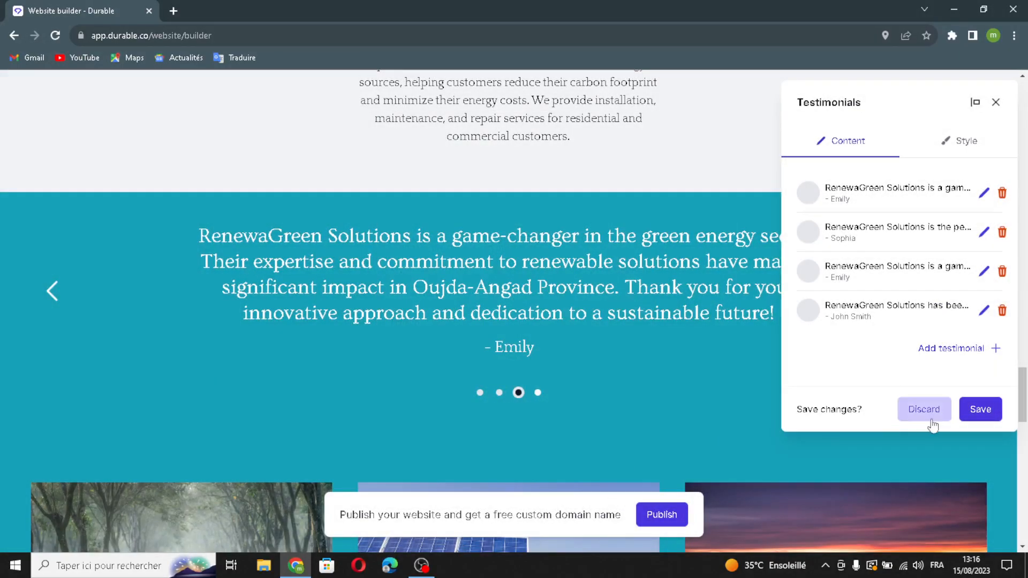
{"action": "left_click", "coordinate": [980, 409]}
Step: Open the gallery section for editing and bring up the file upload option for adding another image
{"action": "scroll", "coordinate": [558, 389], "scroll_direction": "down", "scroll_amount": 6}
{"action": "scroll", "coordinate": [559, 392], "scroll_direction": "down", "scroll_amount": 2}
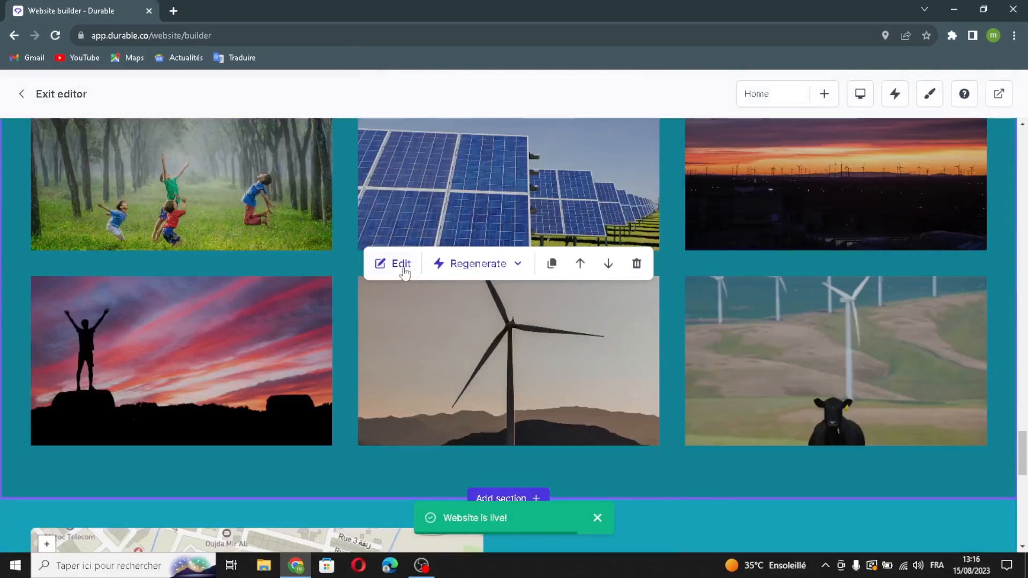
{"action": "left_click", "coordinate": [394, 266]}
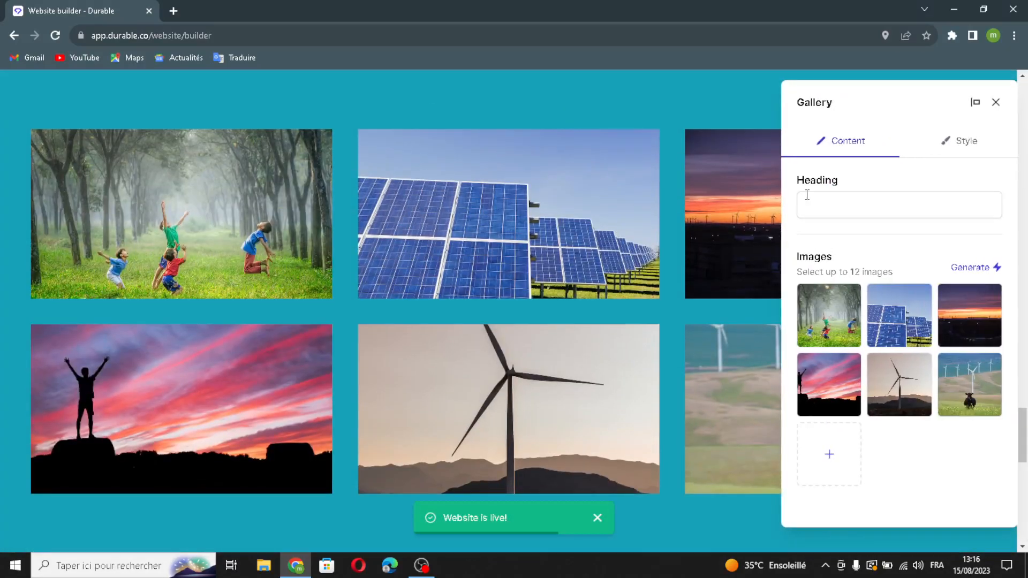
{"action": "left_click", "coordinate": [840, 202]}
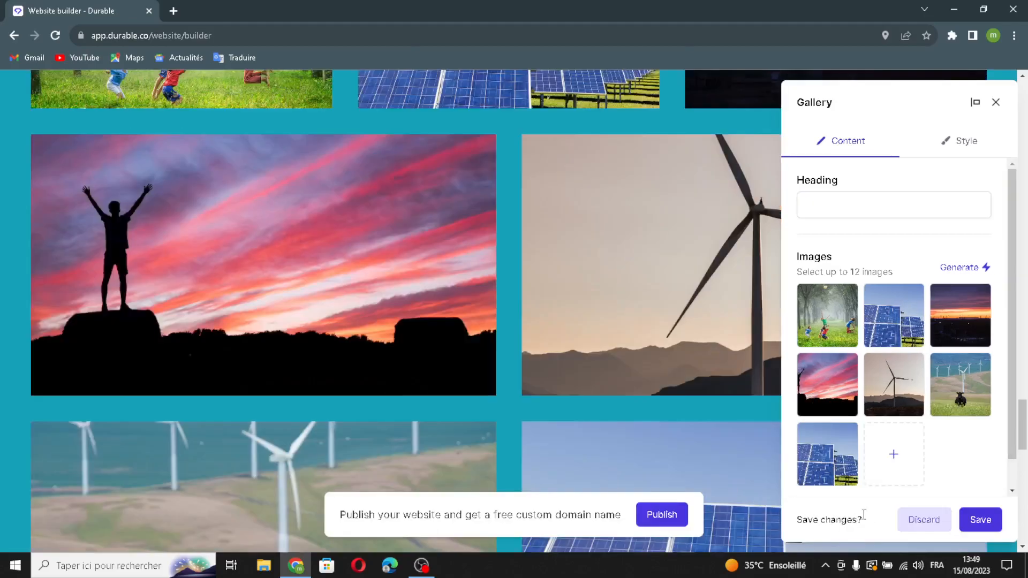
{"action": "left_click", "coordinate": [894, 455]}
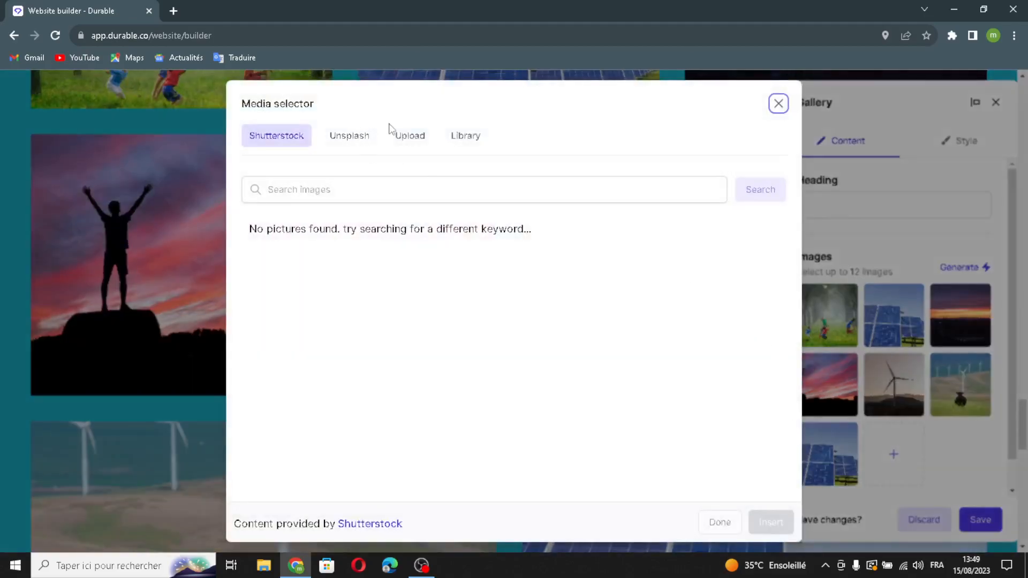
{"action": "left_click", "coordinate": [412, 138]}
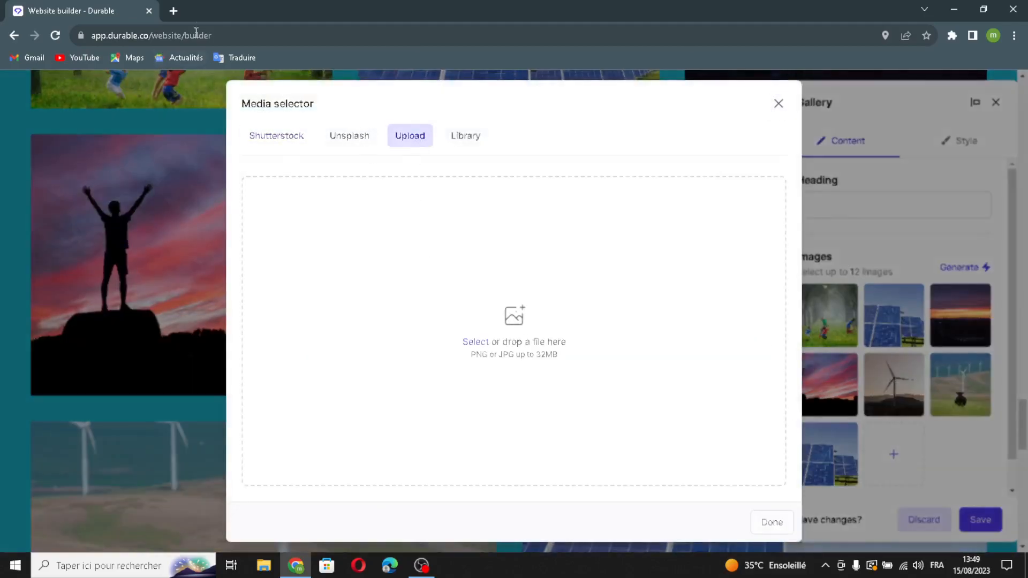
Step: Search Google Images for "green energy" in a new tab and upload the green globe-and-plug picture to the gallery
{"action": "left_click", "coordinate": [174, 11]}
{"action": "type", "text": "gren"}
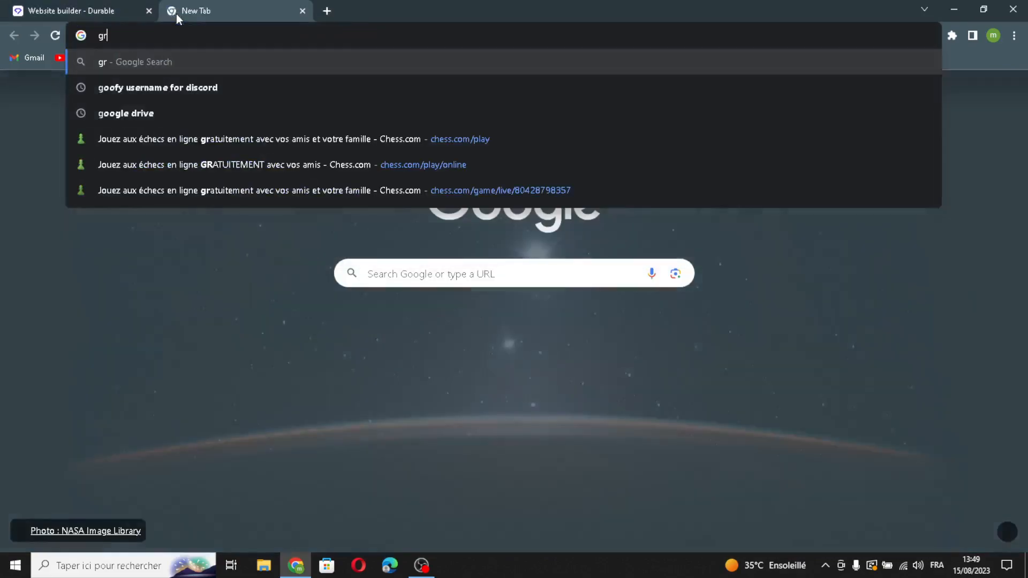
{"action": "key", "text": "BackSpace"}
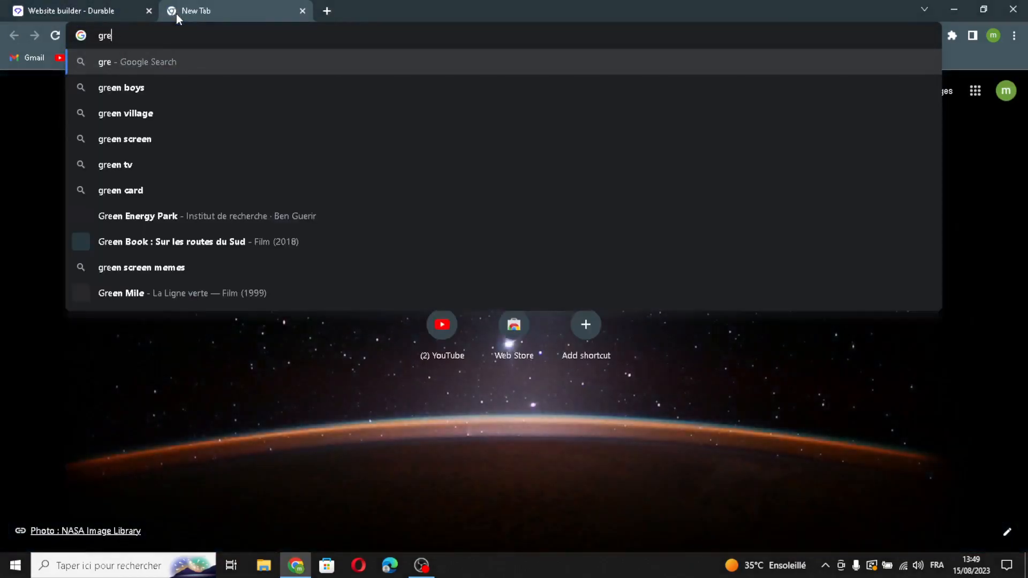
{"action": "type", "text": "een energy"}
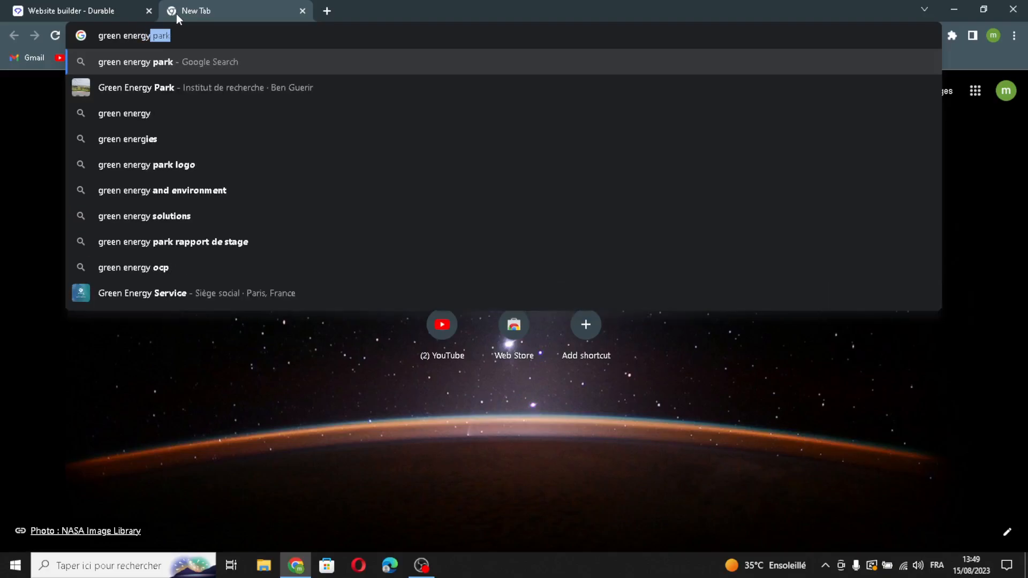
{"action": "key", "text": "Return"}
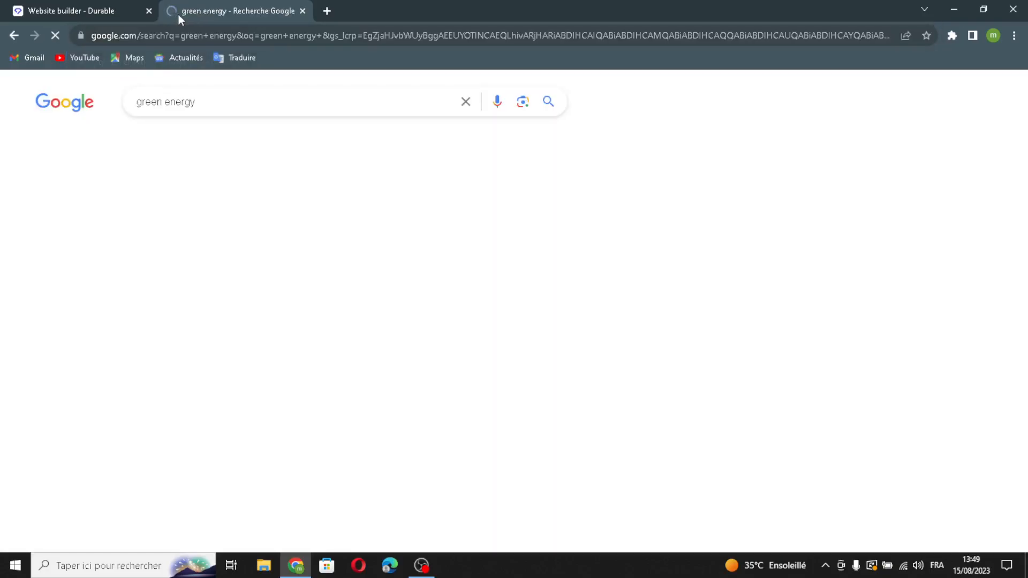
{"action": "left_click", "coordinate": [150, 140]}
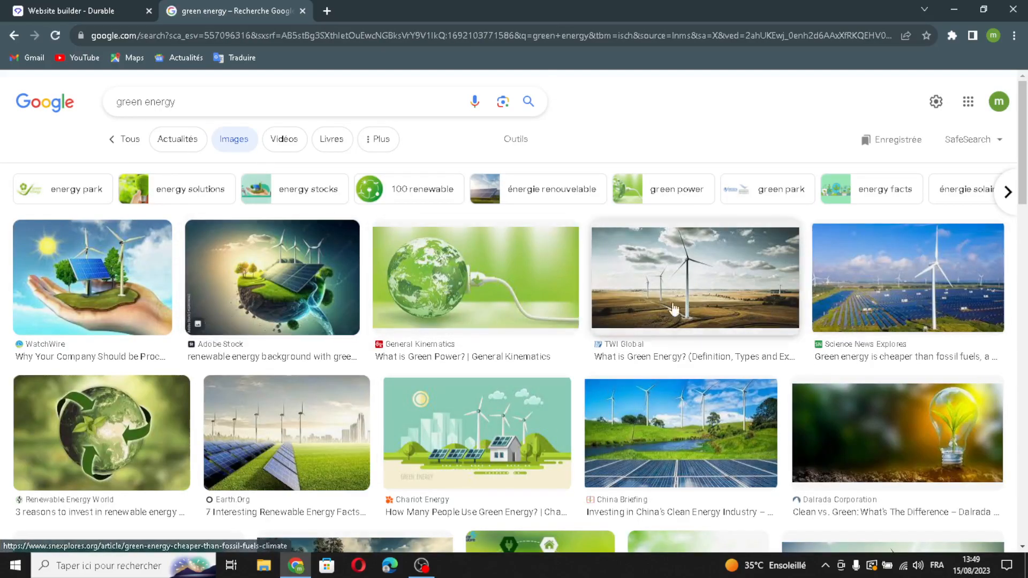
{"action": "left_click_drag", "start_coordinate": [445, 245], "coordinate": [393, 272]}
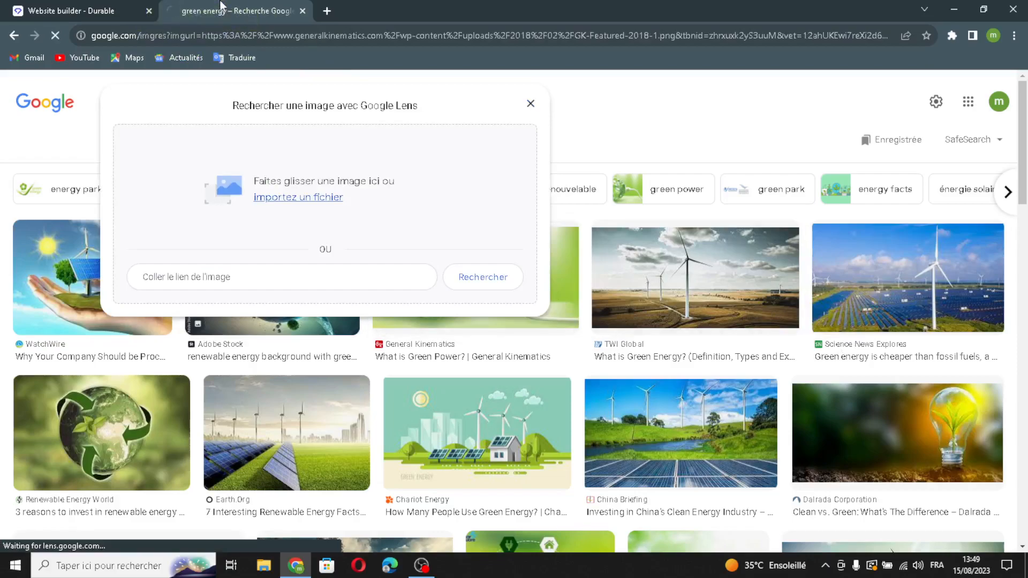
{"action": "left_click_drag", "start_coordinate": [484, 287], "coordinate": [515, 337]}
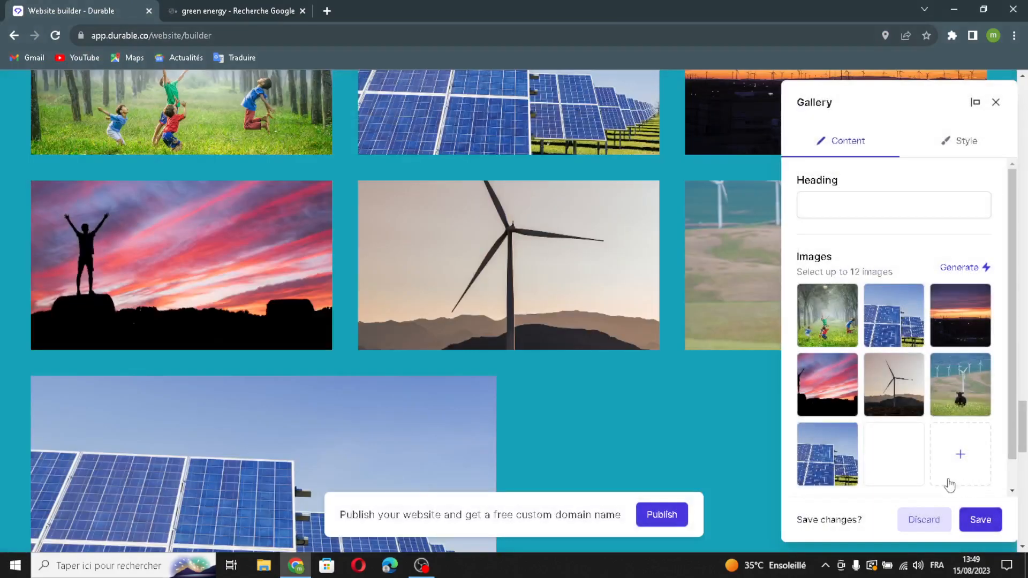
Step: Add the Shutterstock photo of wind turbines at sunset to the gallery from the "green energy and renewable" results, and save the section
{"action": "left_click", "coordinate": [961, 454]}
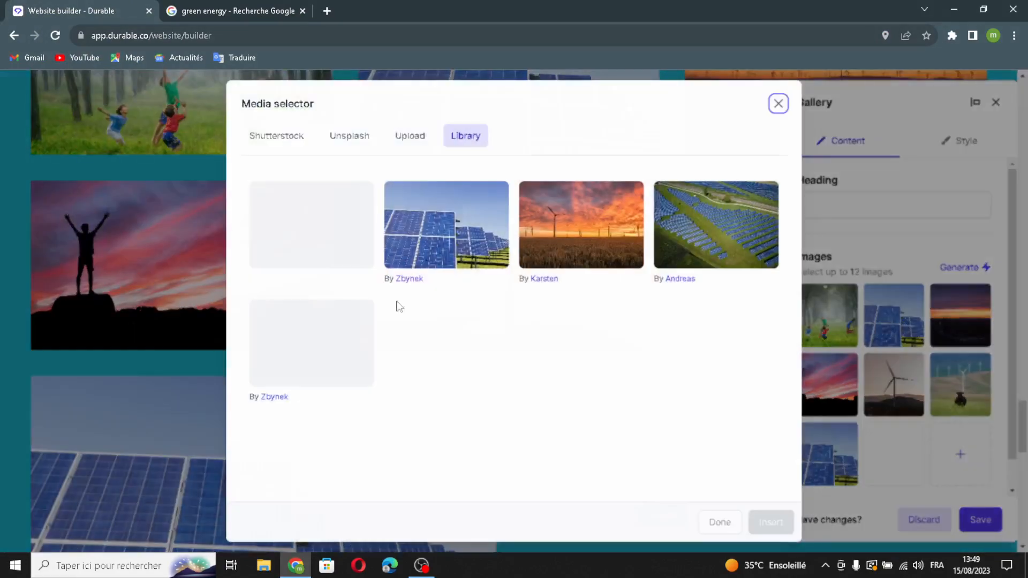
{"action": "left_click", "coordinate": [288, 145]}
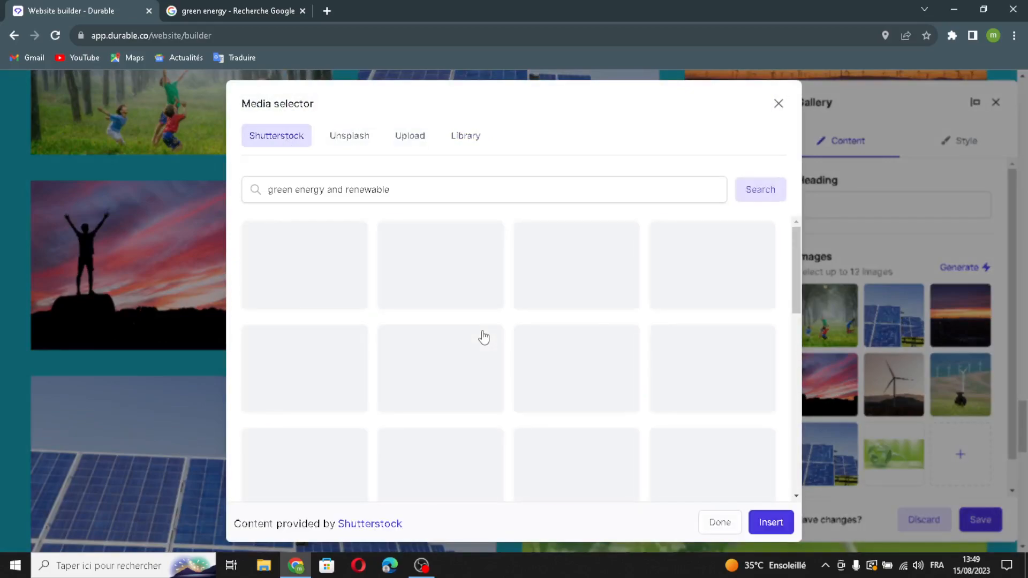
{"action": "scroll", "coordinate": [486, 338], "scroll_direction": "down", "scroll_amount": 1}
{"action": "scroll", "coordinate": [486, 337], "scroll_direction": "up", "scroll_amount": 1}
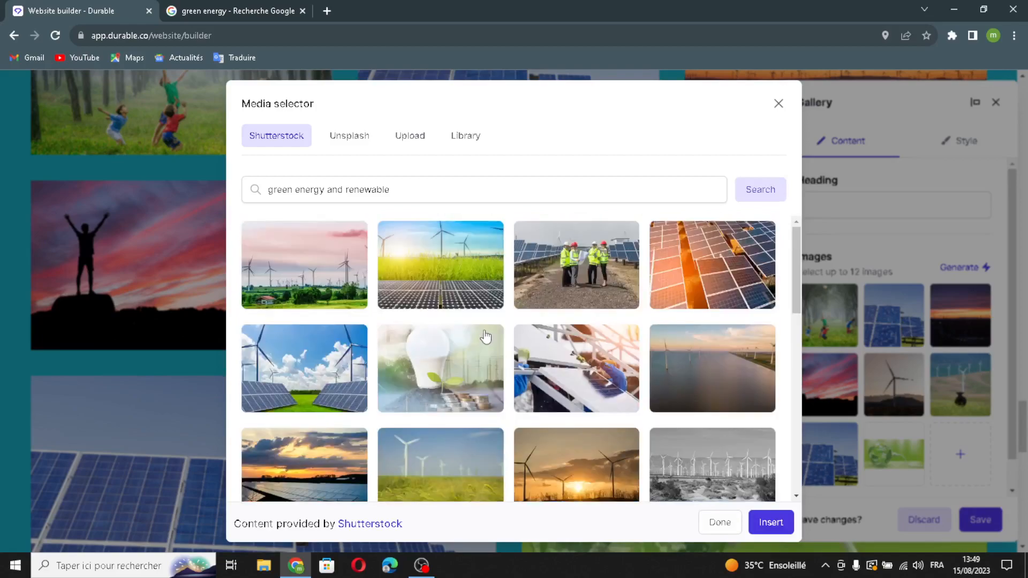
{"action": "scroll", "coordinate": [483, 338], "scroll_direction": "down", "scroll_amount": 2}
{"action": "left_click", "coordinate": [610, 367]}
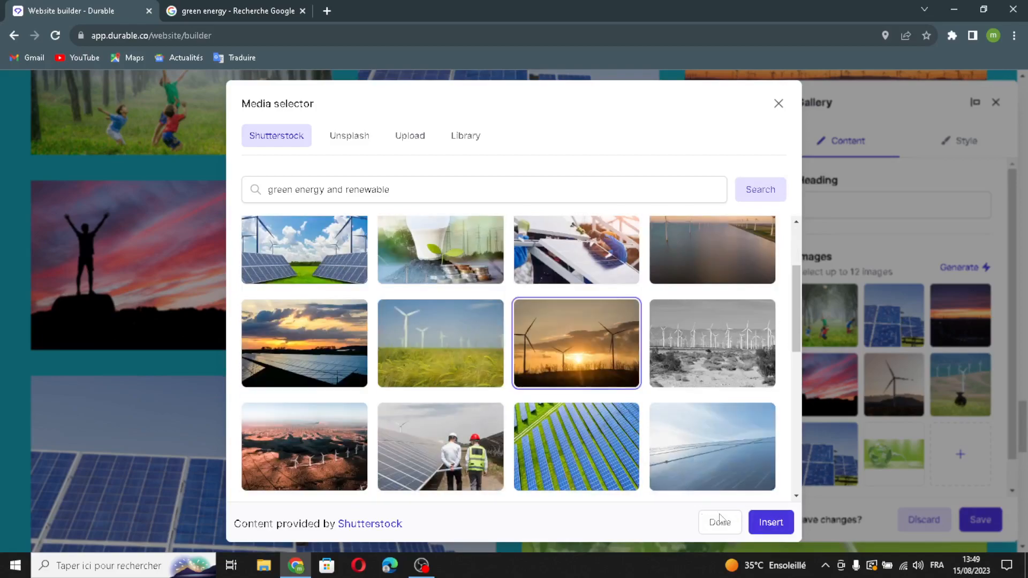
{"action": "left_click", "coordinate": [766, 519]}
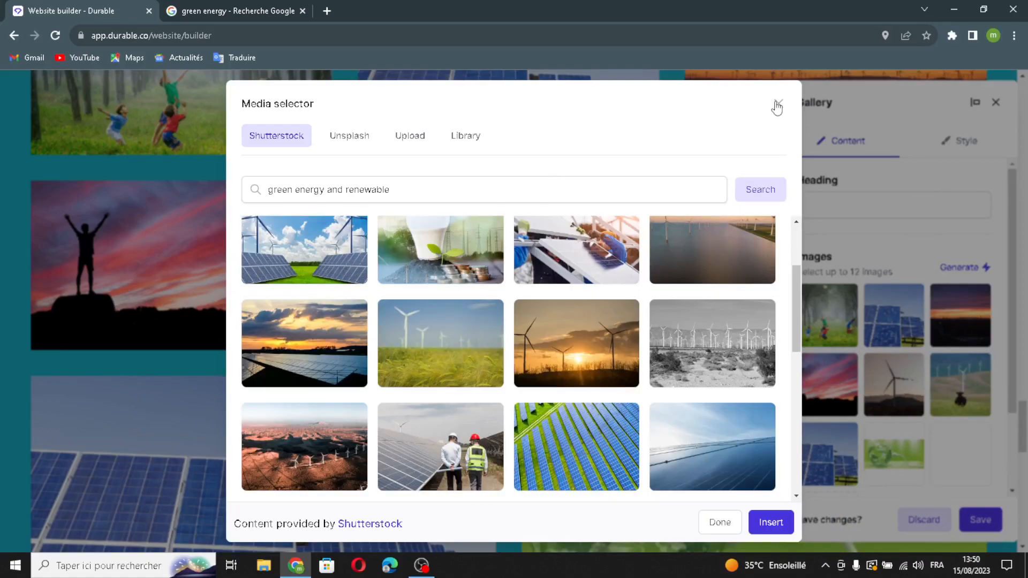
{"action": "left_click", "coordinate": [777, 104]}
{"action": "left_click", "coordinate": [981, 520]}
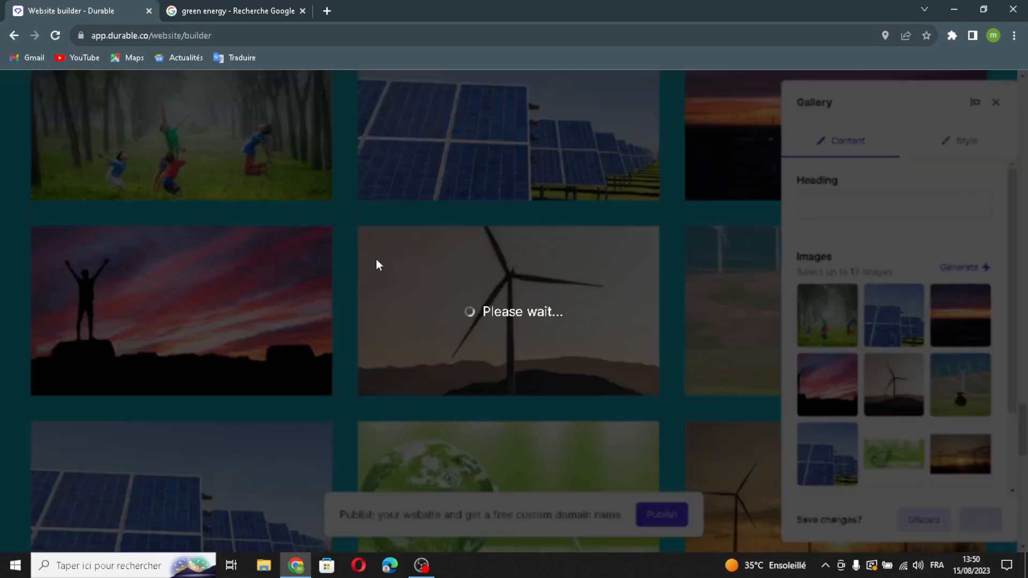
Step: Open the location section for editing and examine its heading and business address fields
{"action": "scroll", "coordinate": [493, 399], "scroll_direction": "down", "scroll_amount": 7}
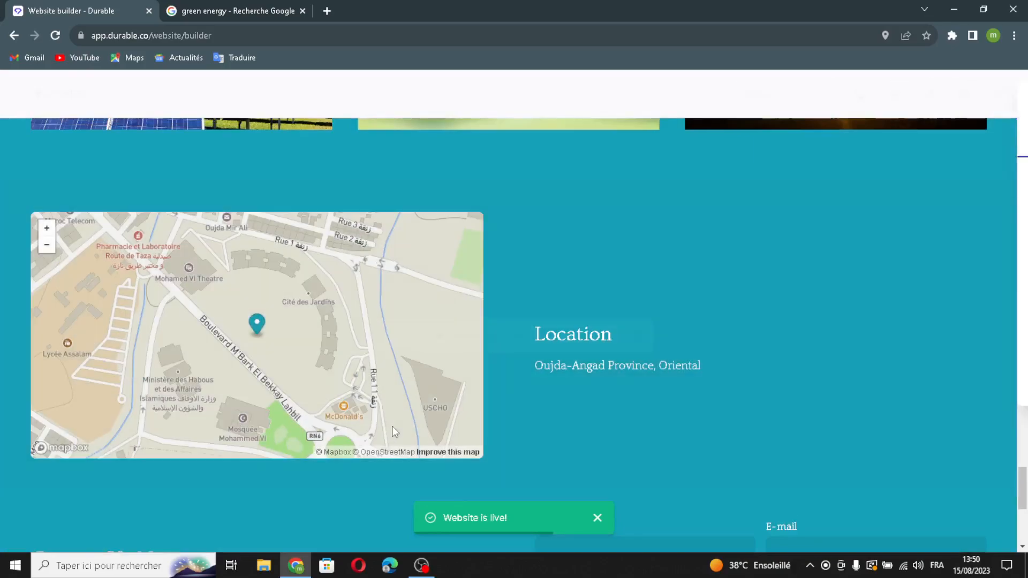
{"action": "left_click", "coordinate": [394, 432]}
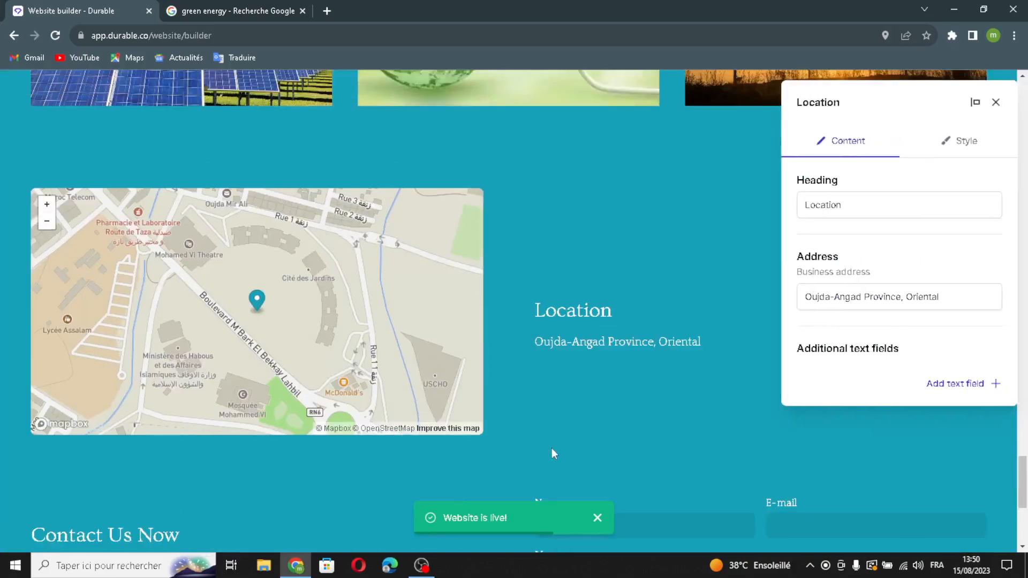
{"action": "left_click", "coordinate": [863, 207]}
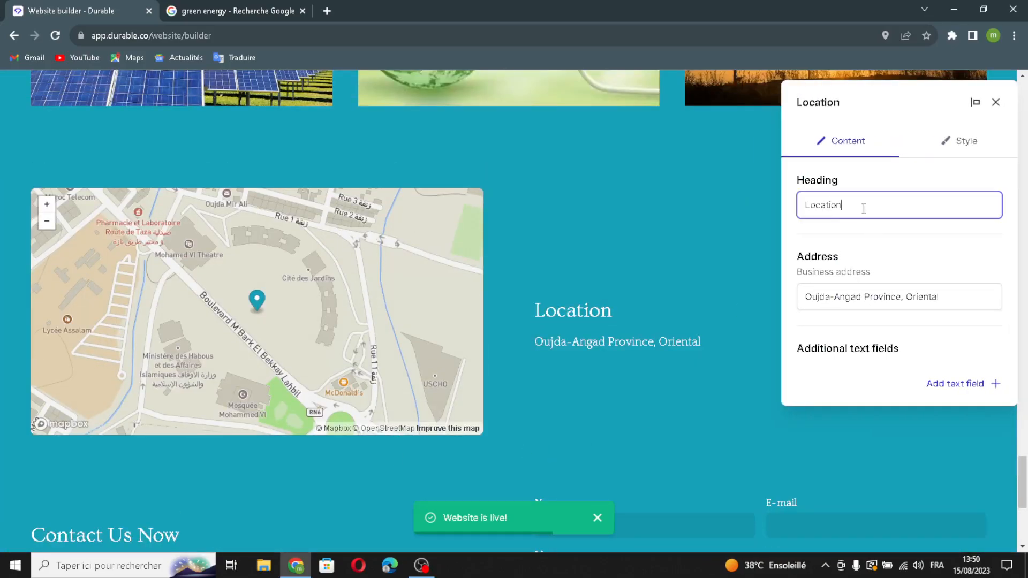
{"action": "double_click", "coordinate": [913, 205]}
{"action": "left_click", "coordinate": [957, 300]}
{"action": "key", "text": "ctrl+shift+Left"}
{"action": "key", "text": "ctrl+shift+Left"}
{"action": "key", "text": "ctrl+shift+Left"}
{"action": "key", "text": "ctrl+shift+Left"}
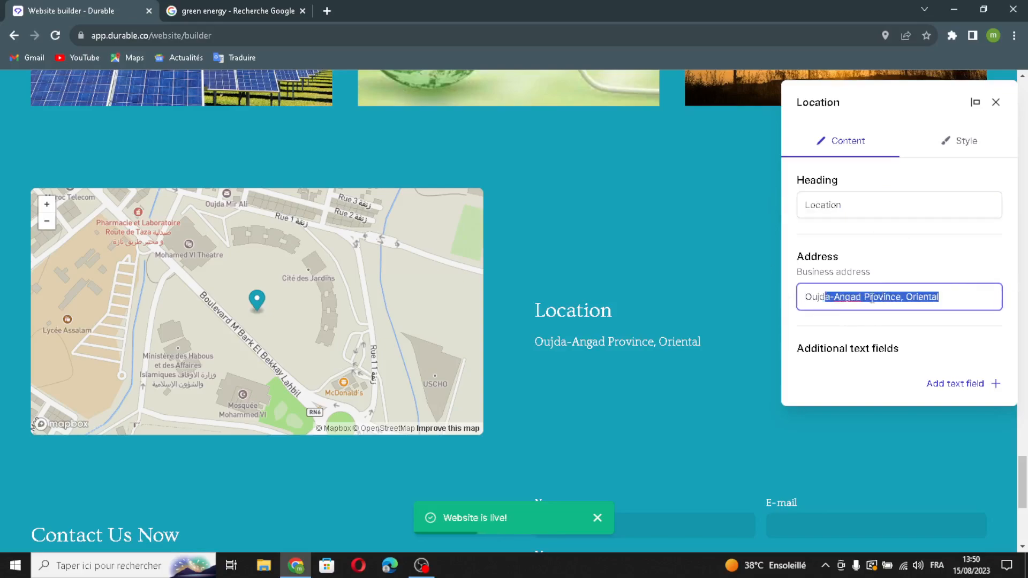
{"action": "key", "text": "ctrl+shift+Right"}
{"action": "key", "text": "ctrl+shift+Right"}
{"action": "key", "text": "ctrl+shift+Right"}
{"action": "key", "text": "ctrl+shift+Right"}
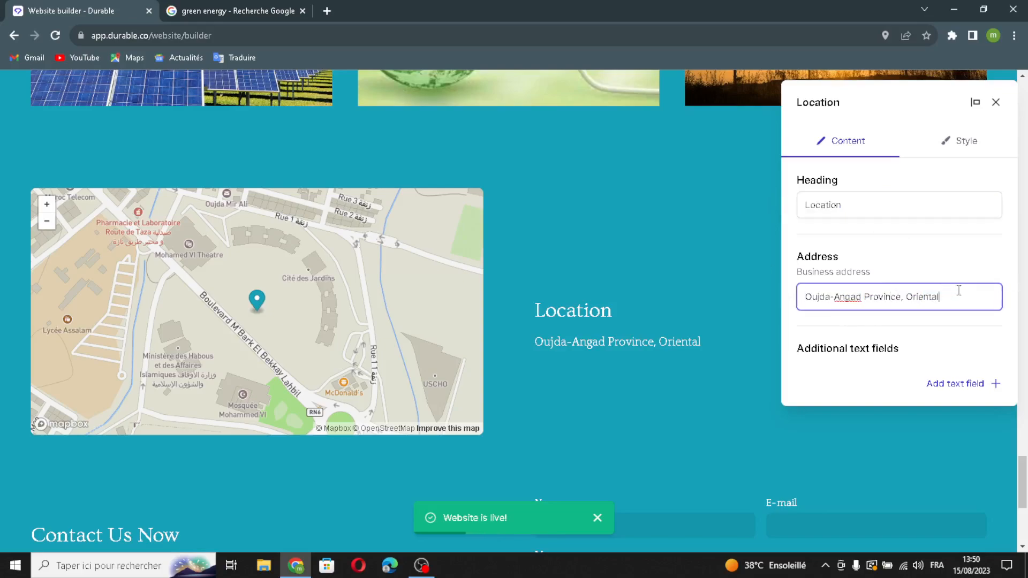
Step: Examine the title and content fields offered for an additional location text field, and close the location settings without adding one
{"action": "left_click", "coordinate": [940, 388]}
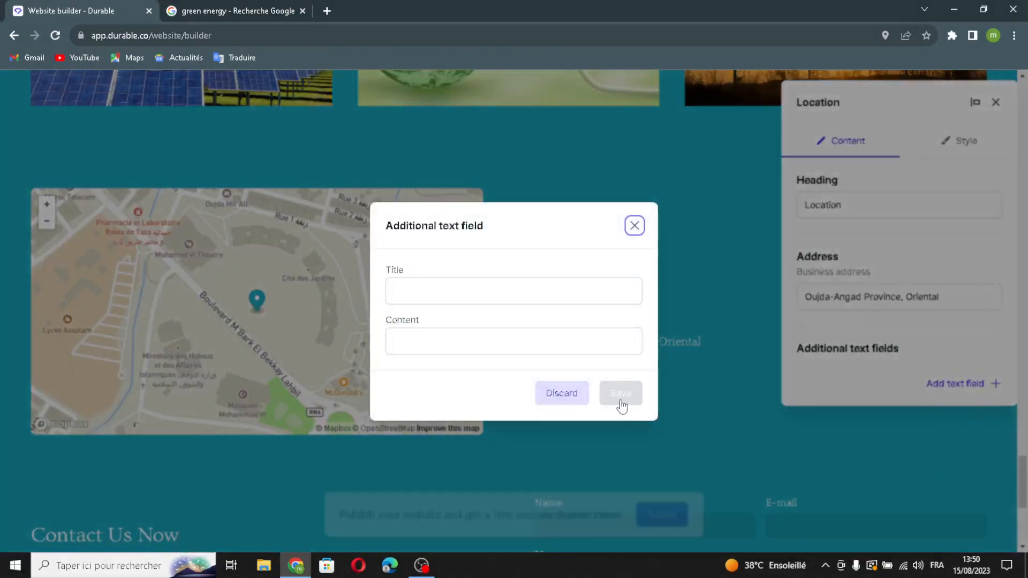
{"action": "left_click", "coordinate": [413, 295]}
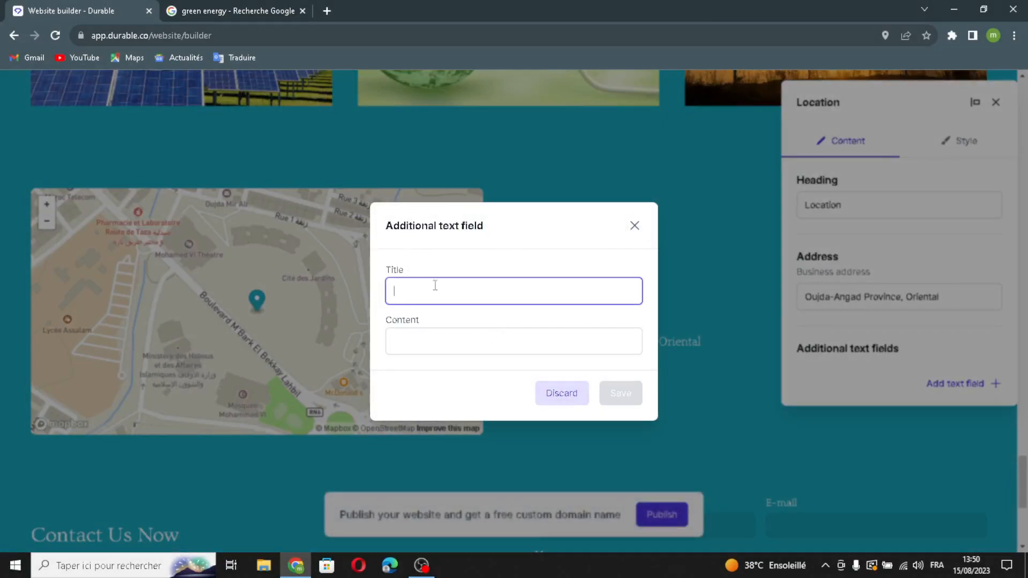
{"action": "left_click", "coordinate": [456, 349]}
{"action": "left_click", "coordinate": [435, 302]}
{"action": "left_click", "coordinate": [406, 351]}
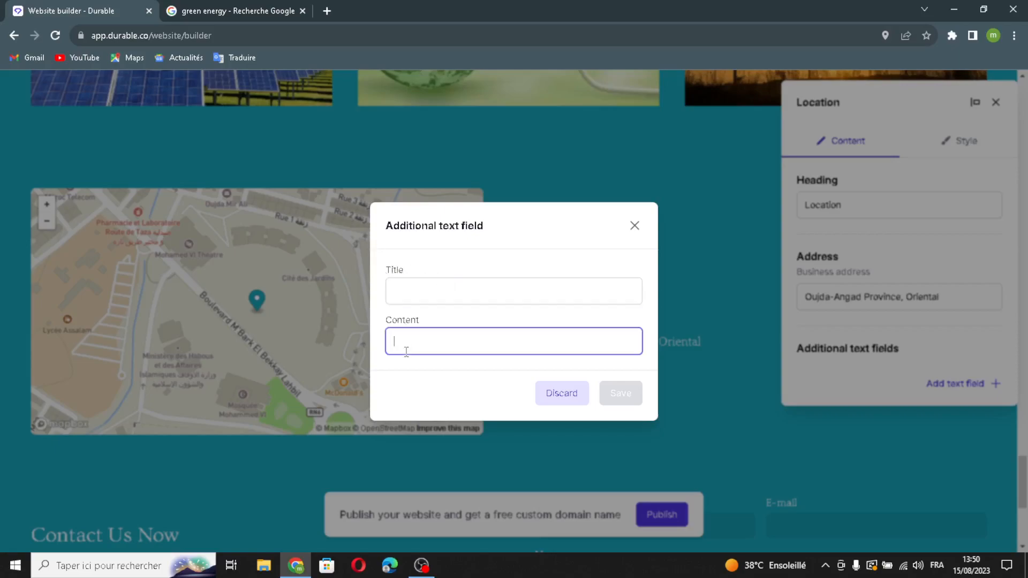
{"action": "left_click", "coordinate": [635, 226]}
{"action": "left_click", "coordinate": [999, 105]}
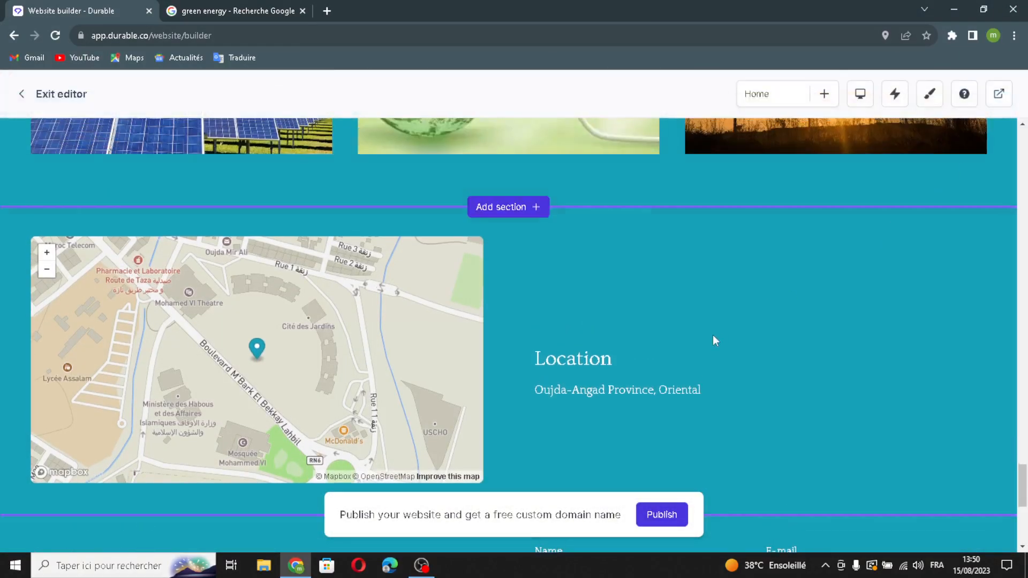
Step: Open the contact form section for editing and regenerate its heading and introductory text
{"action": "scroll", "coordinate": [713, 336], "scroll_direction": "down", "scroll_amount": 5}
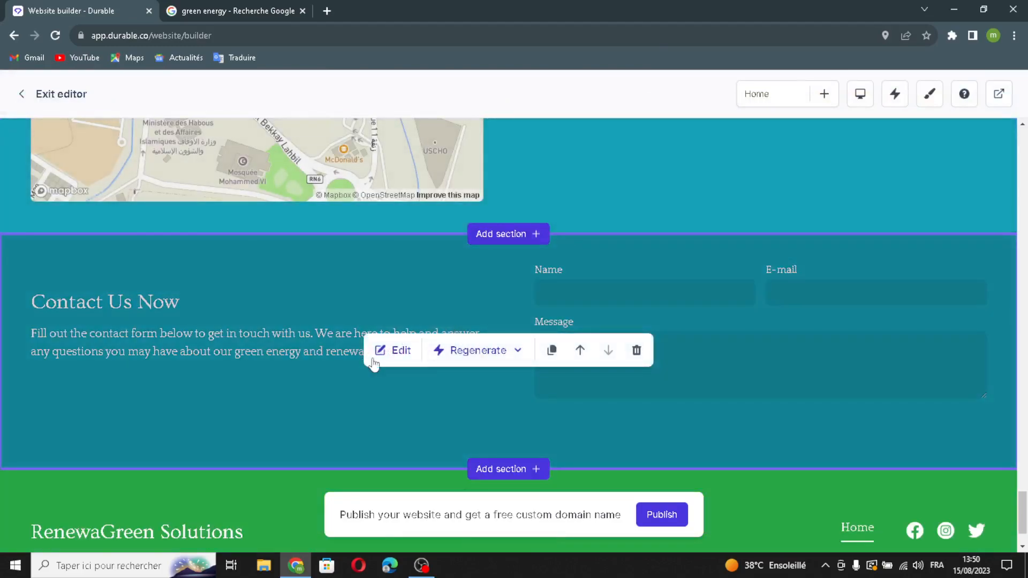
{"action": "left_click", "coordinate": [381, 356]}
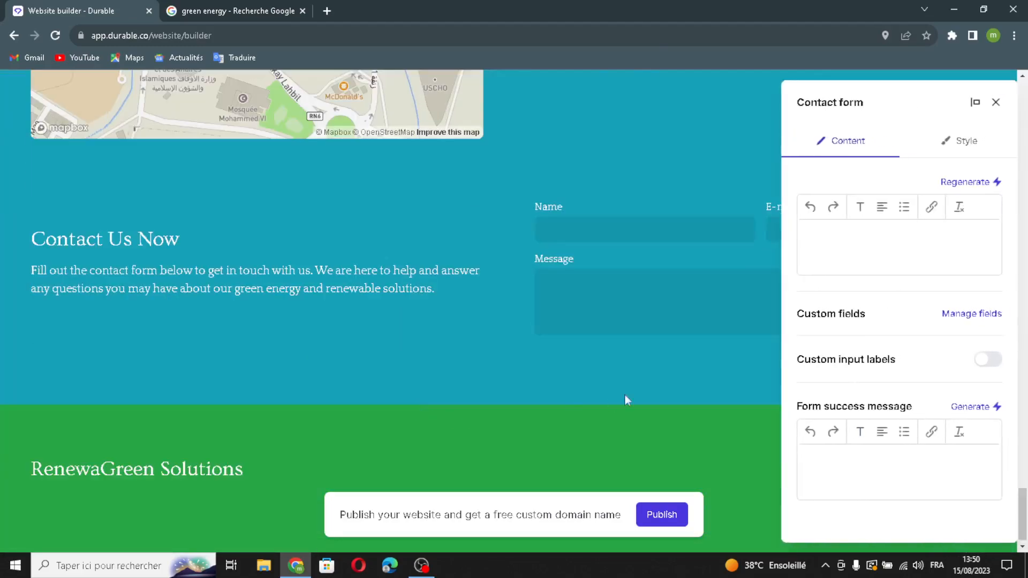
{"action": "left_click", "coordinate": [959, 182]}
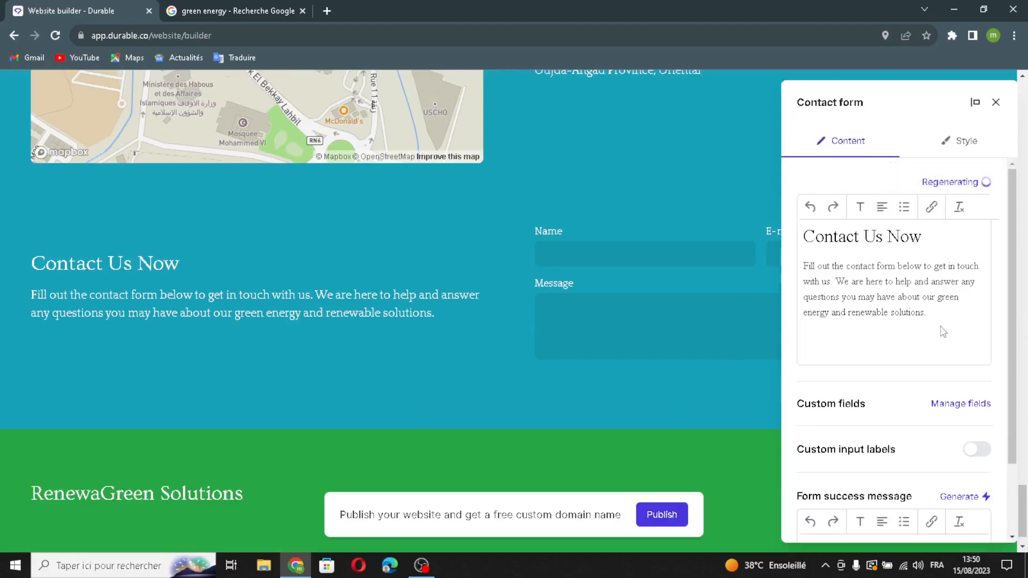
Step: Examine the contact form's custom field options and close them without adding a field
{"action": "scroll", "coordinate": [872, 380], "scroll_direction": "down", "scroll_amount": 1}
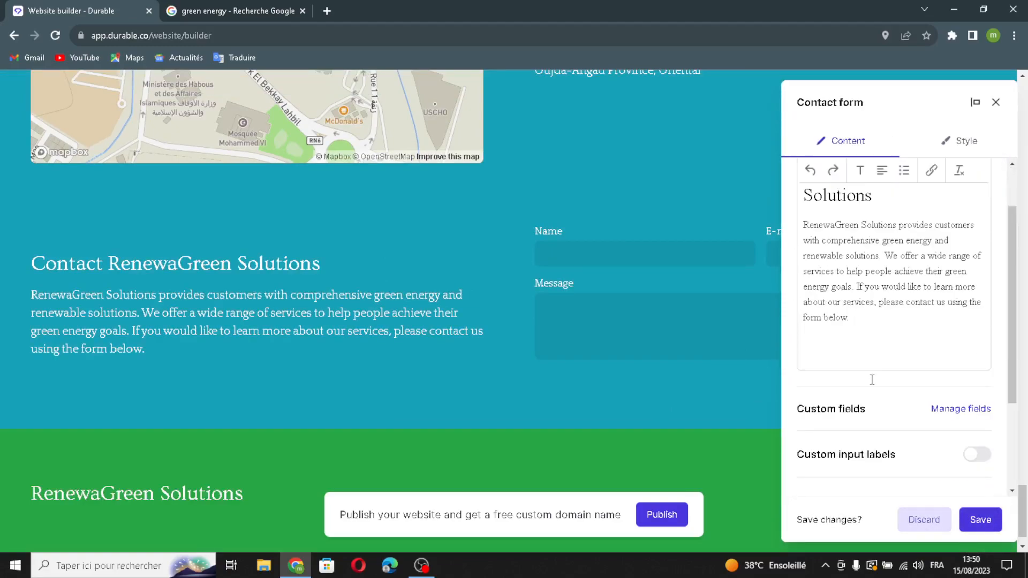
{"action": "scroll", "coordinate": [871, 380], "scroll_direction": "down", "scroll_amount": 2}
{"action": "left_click", "coordinate": [962, 280]}
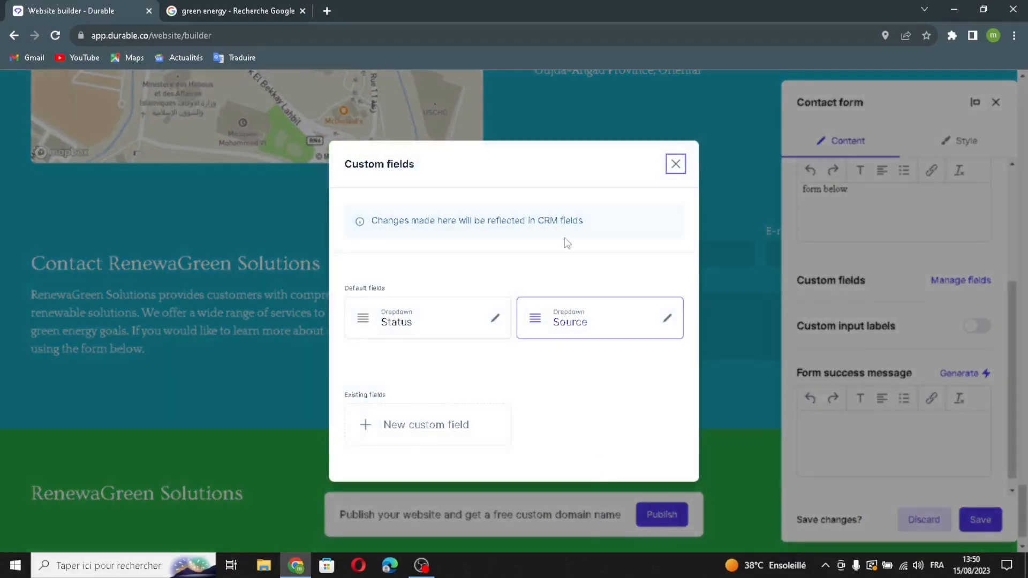
{"action": "left_click", "coordinate": [676, 164]}
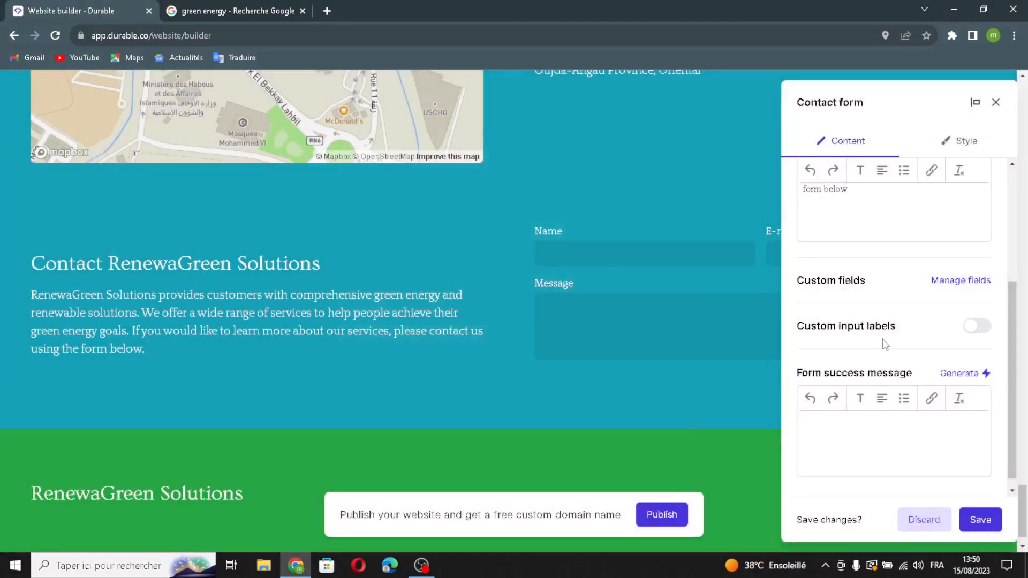
Step: Enable custom input labels for the contact form, generate its success message, and save the section
{"action": "left_click", "coordinate": [980, 328]}
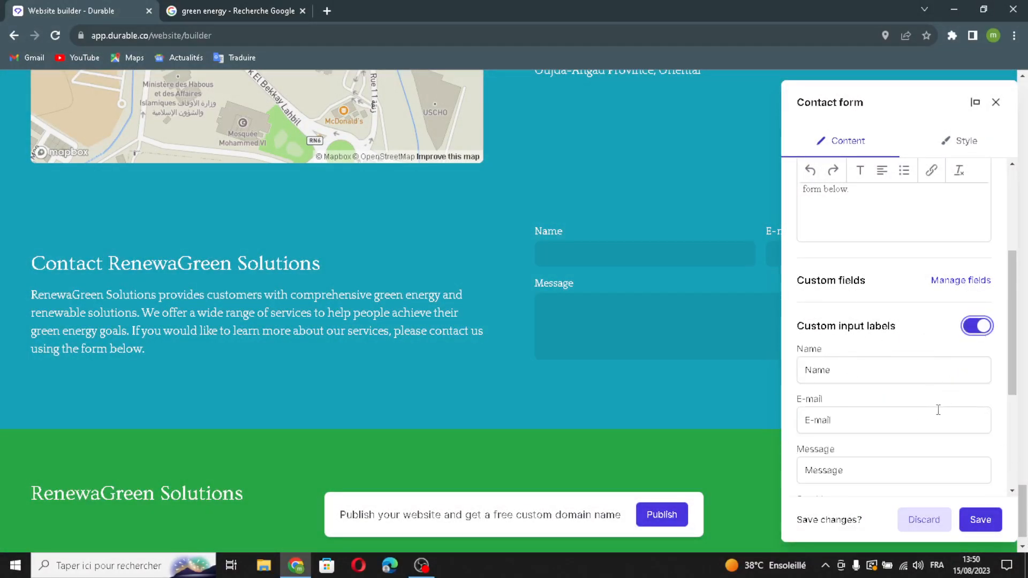
{"action": "scroll", "coordinate": [938, 410], "scroll_direction": "down", "scroll_amount": 2}
{"action": "scroll", "coordinate": [959, 445], "scroll_direction": "down", "scroll_amount": 1}
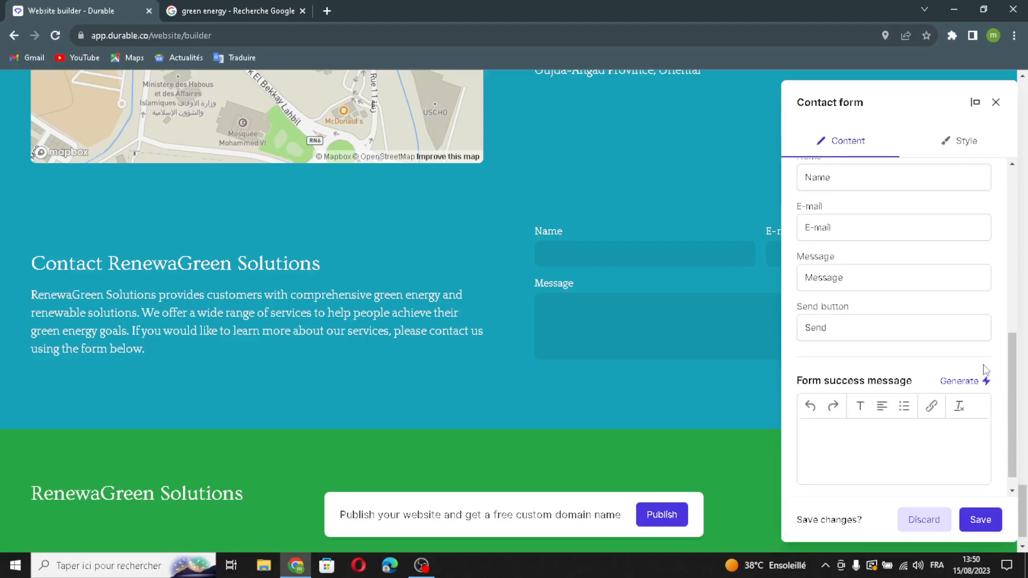
{"action": "left_click", "coordinate": [959, 380]}
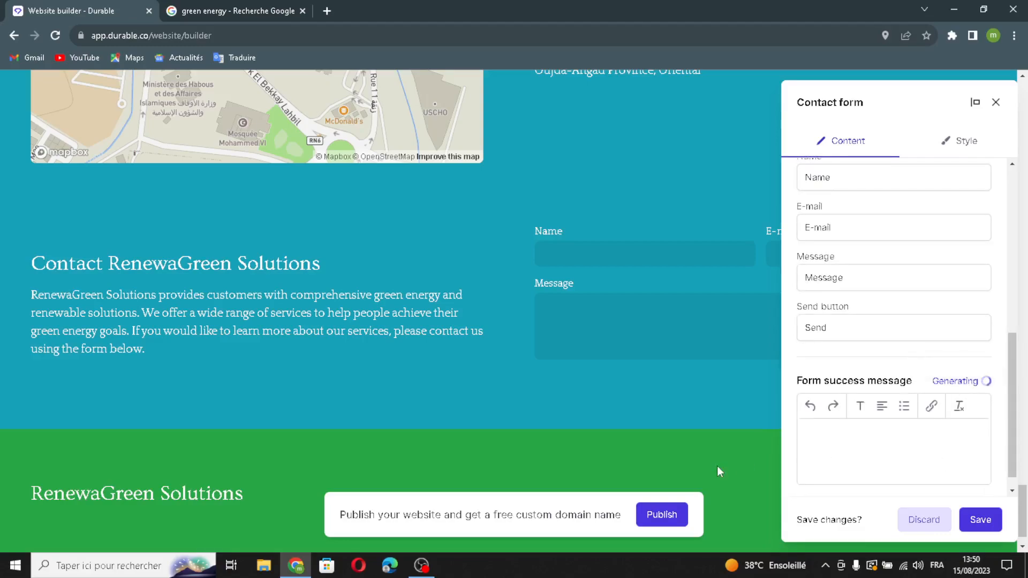
{"action": "left_click", "coordinate": [966, 522]}
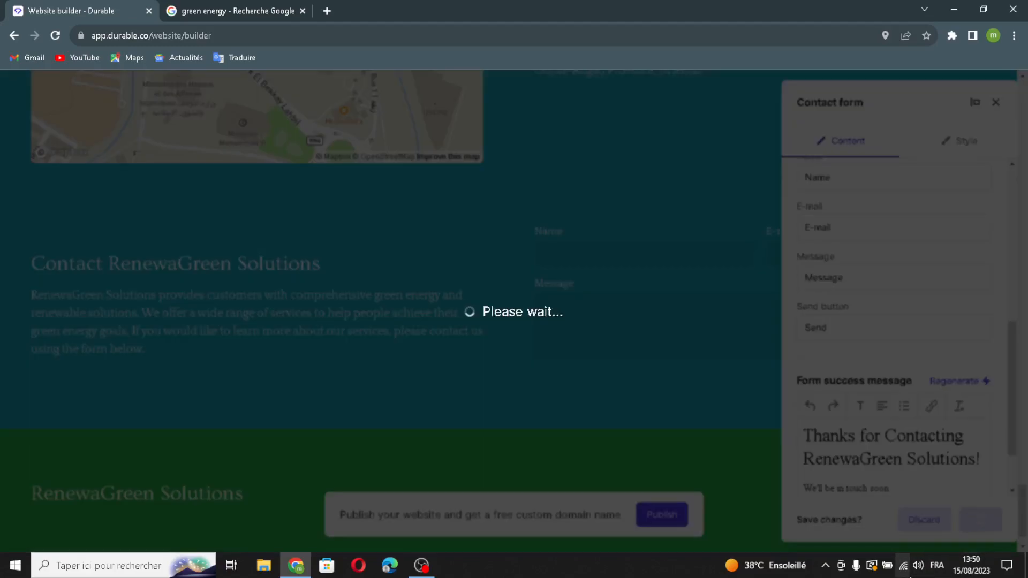
Step: Regenerate only the content of the location section
{"action": "scroll", "coordinate": [578, 294], "scroll_direction": "up", "scroll_amount": 5}
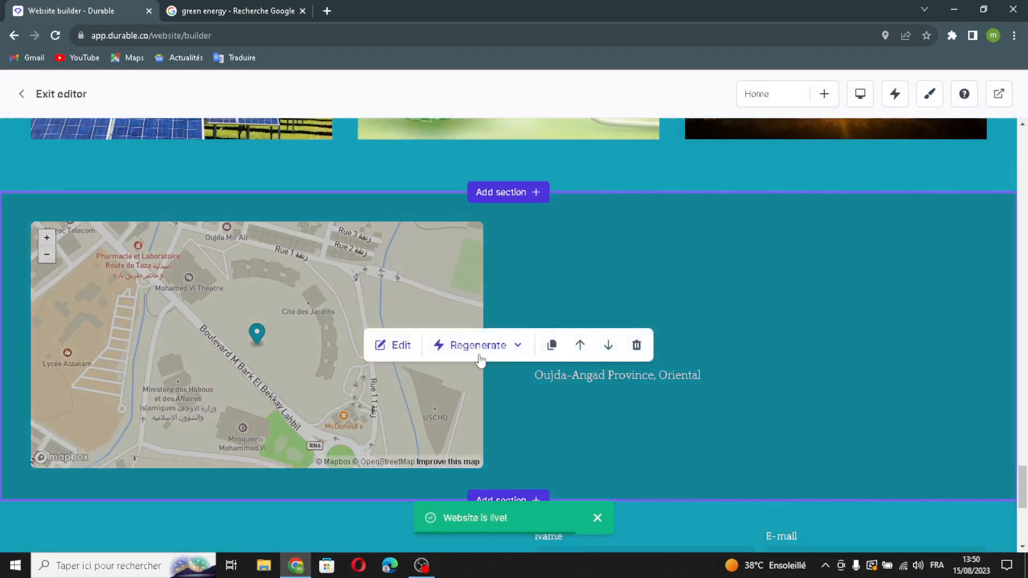
{"action": "left_click", "coordinate": [481, 349]}
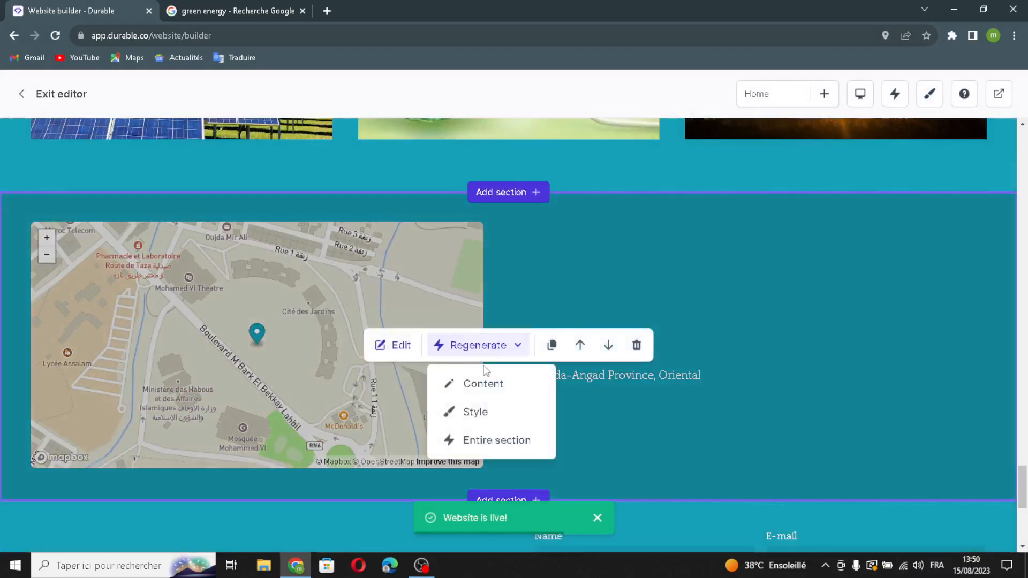
{"action": "left_click", "coordinate": [488, 385]}
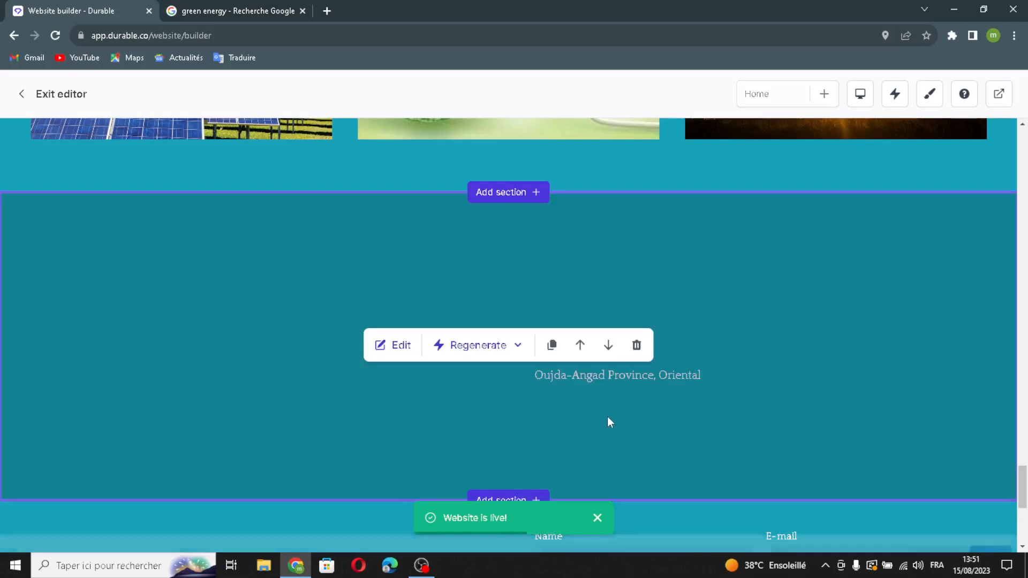
Step: Show the regeneration choices for the gallery section without applying any of them
{"action": "scroll", "coordinate": [599, 415], "scroll_direction": "up", "scroll_amount": 5}
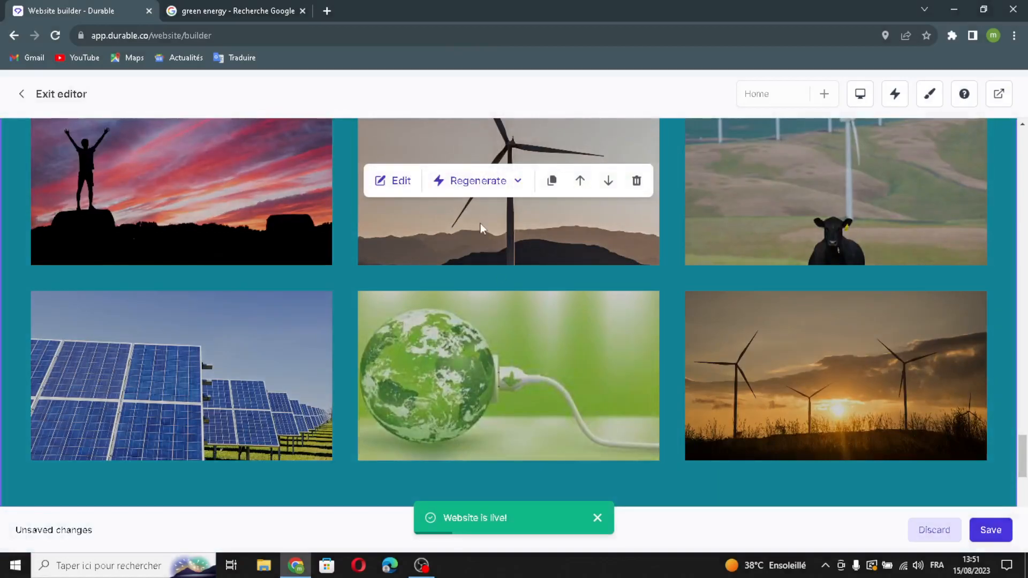
{"action": "left_click", "coordinate": [488, 184]}
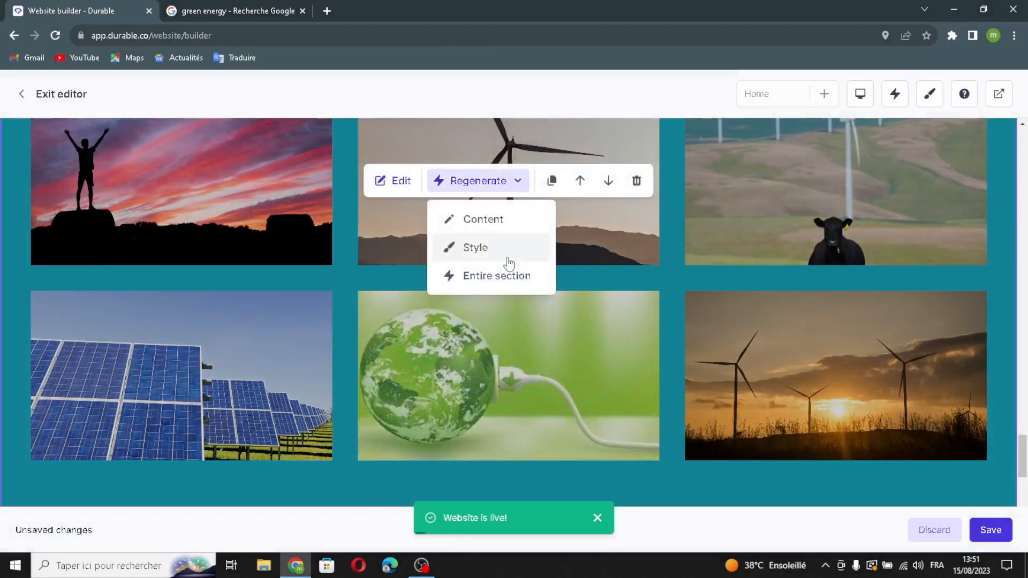
{"action": "scroll", "coordinate": [487, 280], "scroll_direction": "up", "scroll_amount": 3}
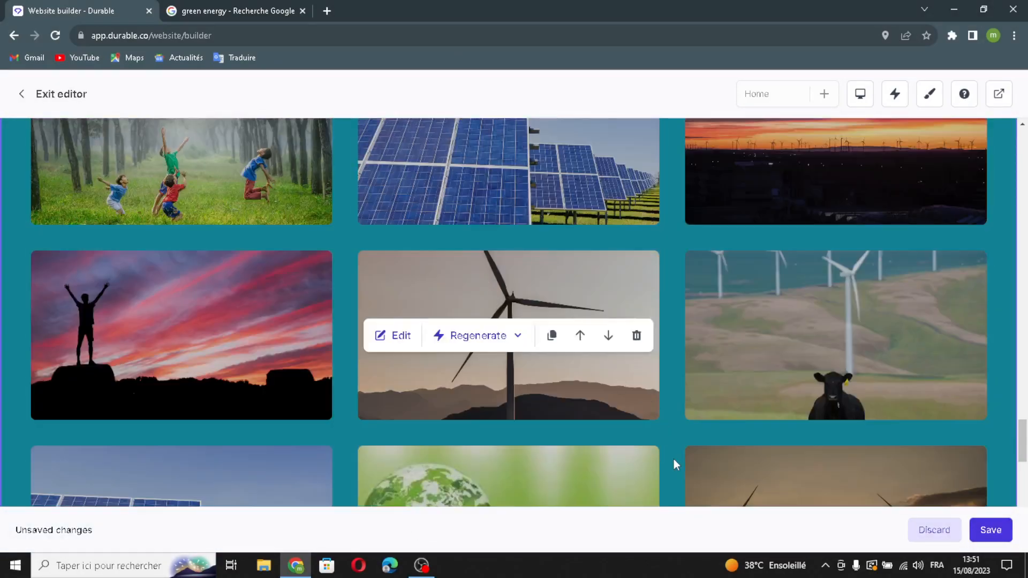
Step: Regenerate the entire testimonials section, covering both its content and style
{"action": "scroll", "coordinate": [498, 323], "scroll_direction": "up", "scroll_amount": 10}
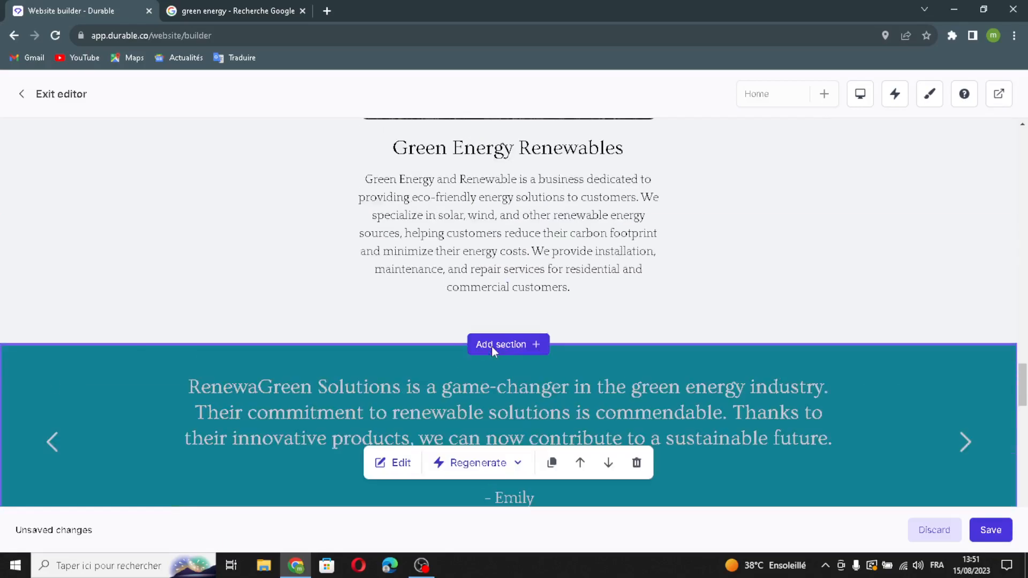
{"action": "scroll", "coordinate": [491, 346], "scroll_direction": "down", "scroll_amount": 2}
{"action": "left_click", "coordinate": [486, 335]}
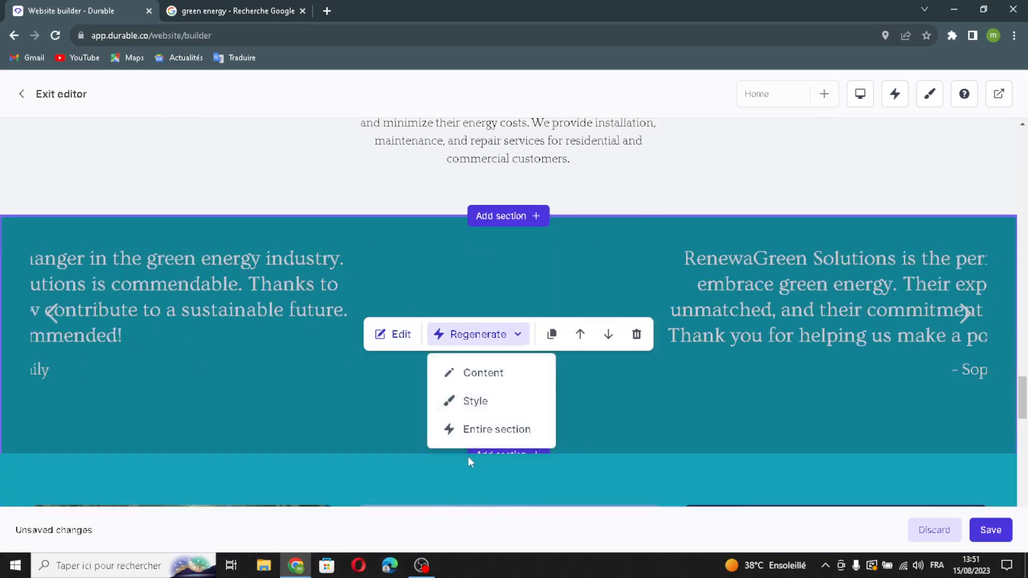
{"action": "left_click", "coordinate": [471, 429]}
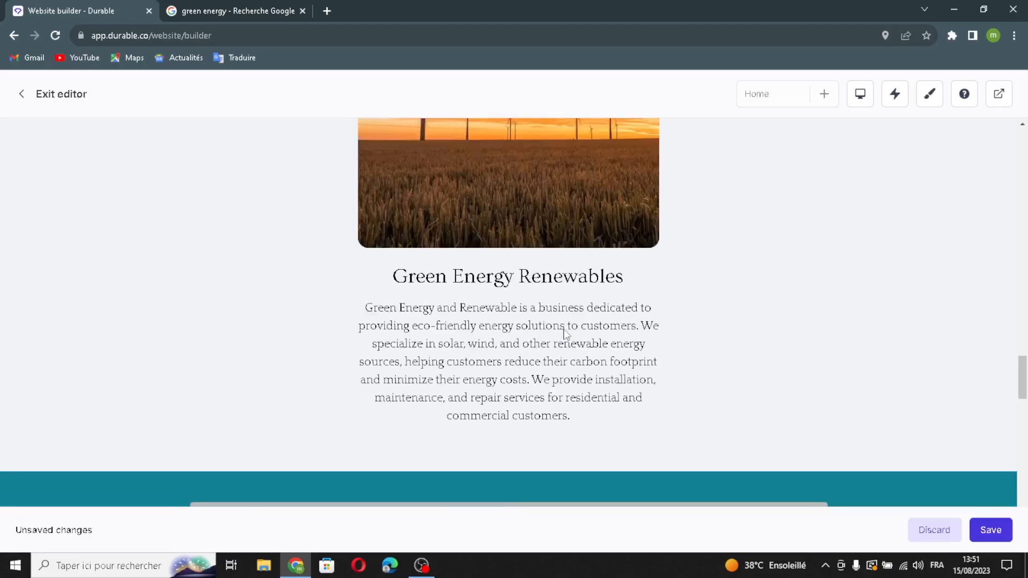
Step: Duplicate the services section and delete the duplicated block
{"action": "scroll", "coordinate": [558, 357], "scroll_direction": "up", "scroll_amount": 1}
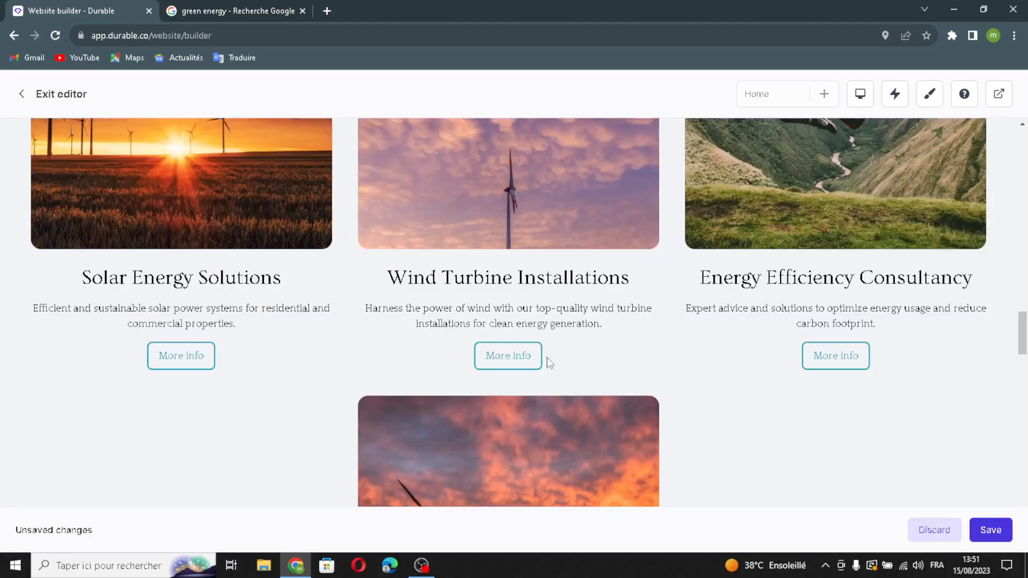
{"action": "scroll", "coordinate": [533, 393], "scroll_direction": "down", "scroll_amount": 1}
{"action": "left_click", "coordinate": [552, 334]}
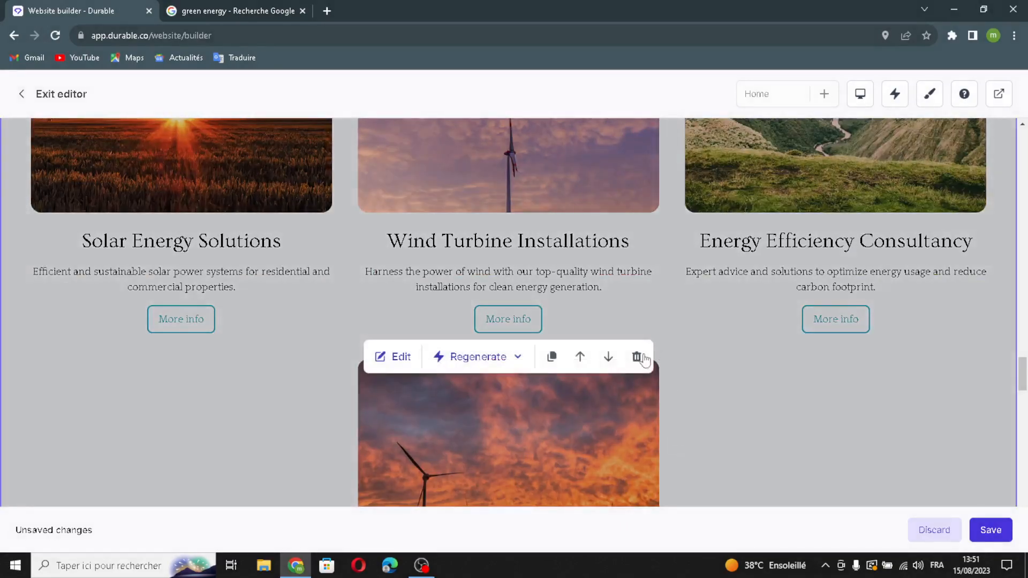
{"action": "left_click", "coordinate": [638, 357]}
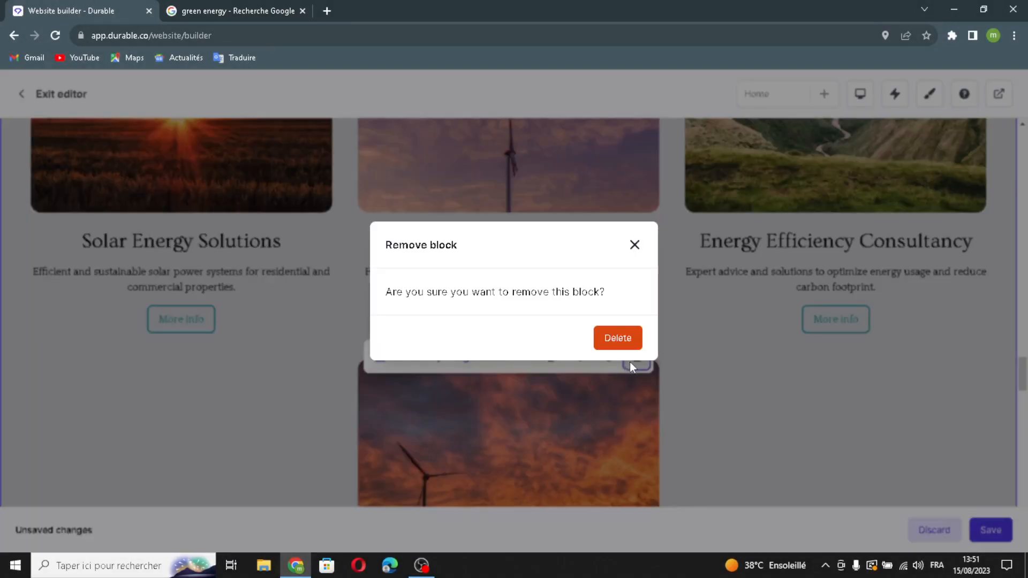
{"action": "left_click", "coordinate": [620, 343]}
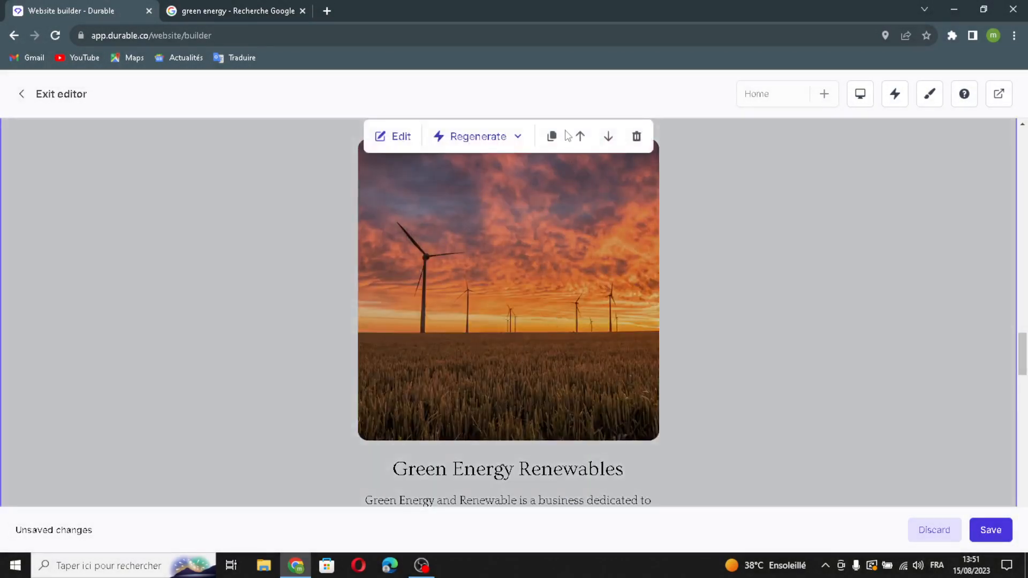
Step: Move the services section up one position and back down, and save the website
{"action": "left_click", "coordinate": [579, 136]}
{"action": "scroll", "coordinate": [559, 303], "scroll_direction": "up", "scroll_amount": 7}
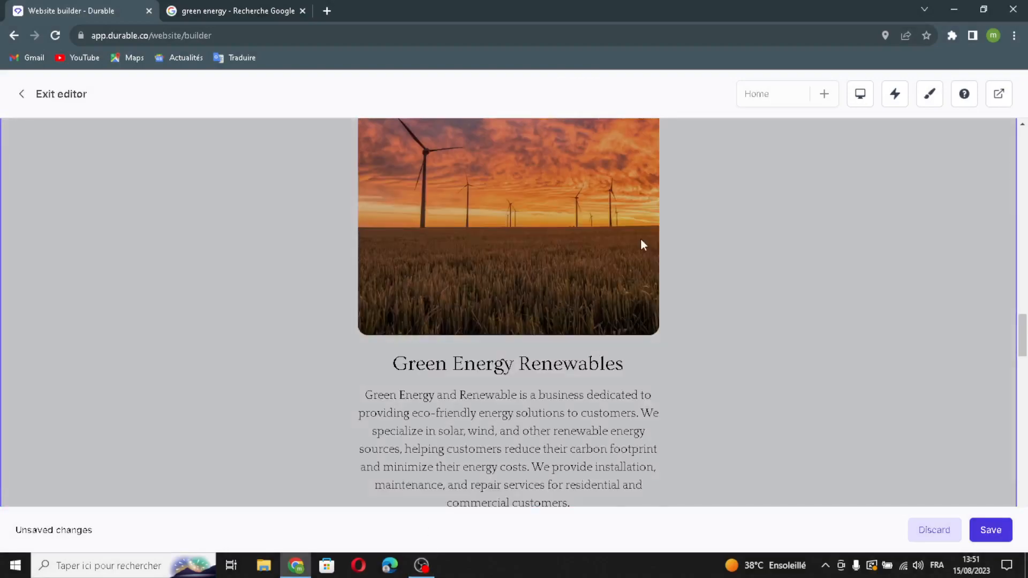
{"action": "left_click", "coordinate": [610, 290]}
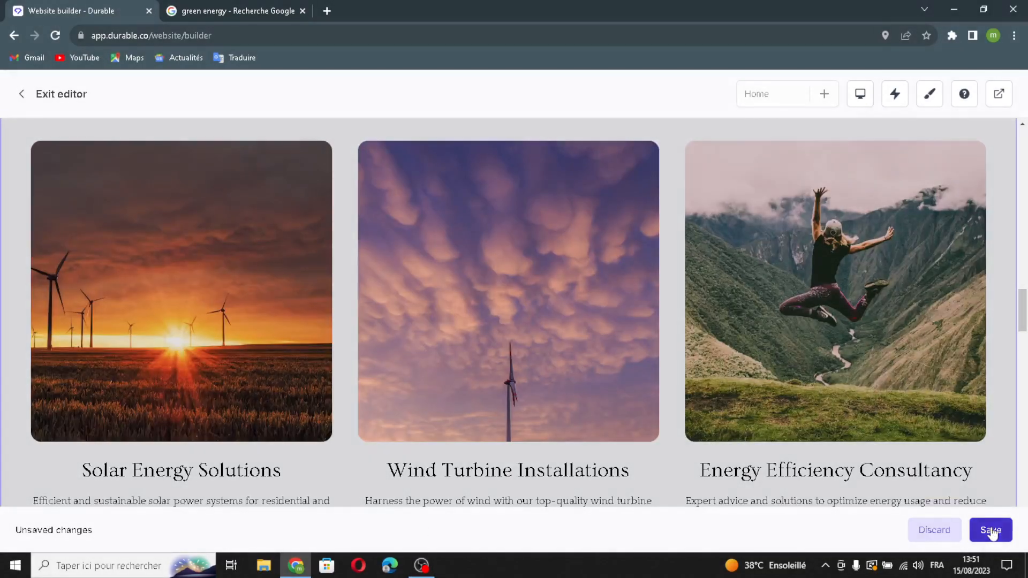
{"action": "left_click", "coordinate": [991, 530]}
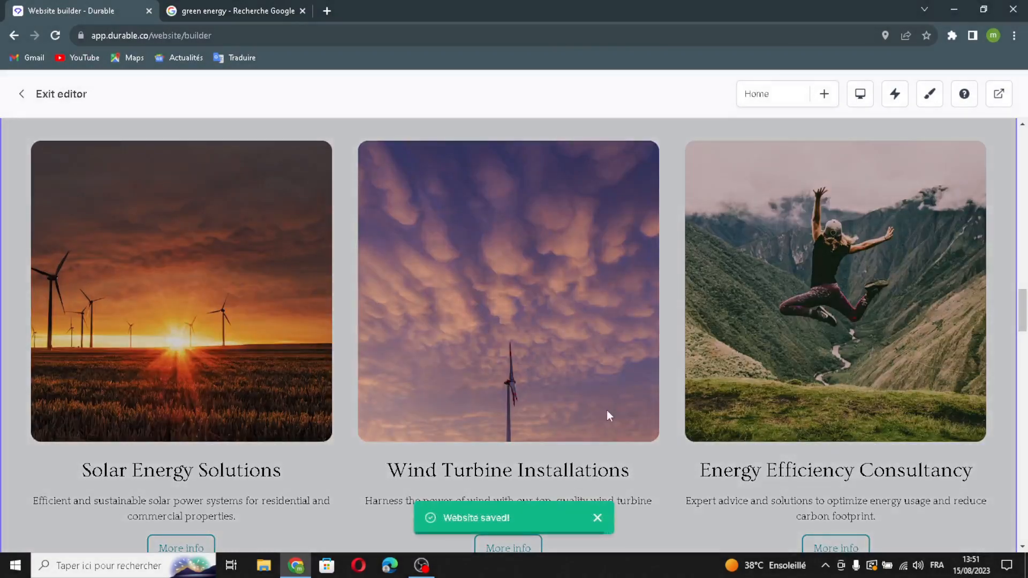
Step: Review the saved home page from the hero banner through the services, testimonials and gallery sections
{"action": "scroll", "coordinate": [607, 415], "scroll_direction": "down", "scroll_amount": 10}
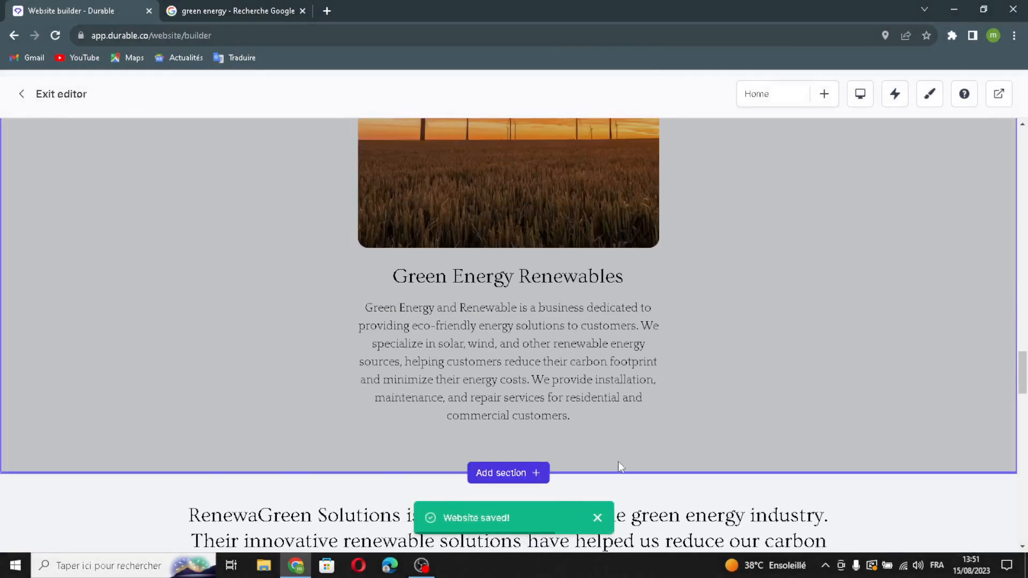
{"action": "scroll", "coordinate": [620, 467], "scroll_direction": "down", "scroll_amount": 7}
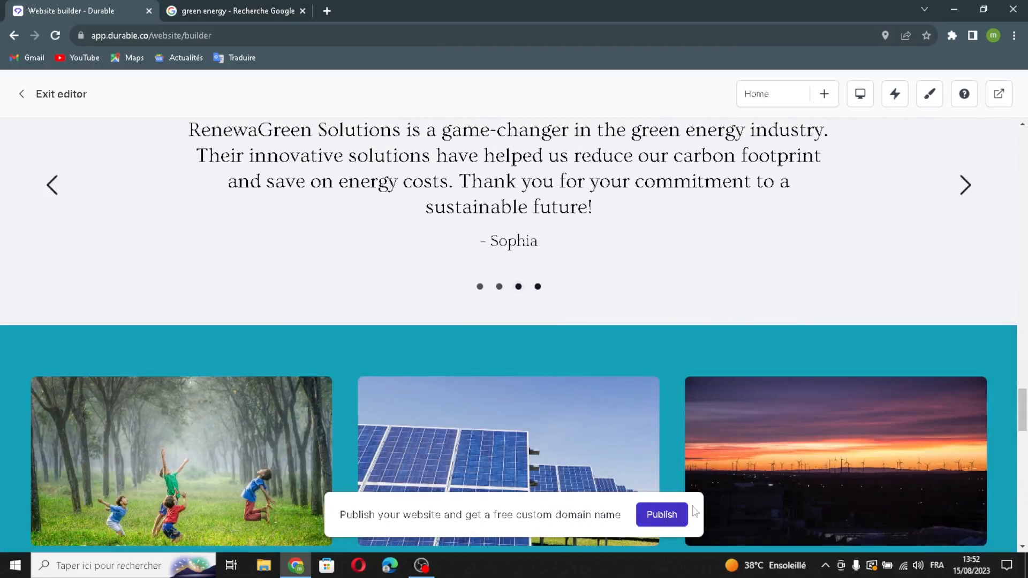
{"action": "scroll", "coordinate": [731, 493], "scroll_direction": "down", "scroll_amount": 5}
{"action": "scroll", "coordinate": [731, 493], "scroll_direction": "up", "scroll_amount": 12}
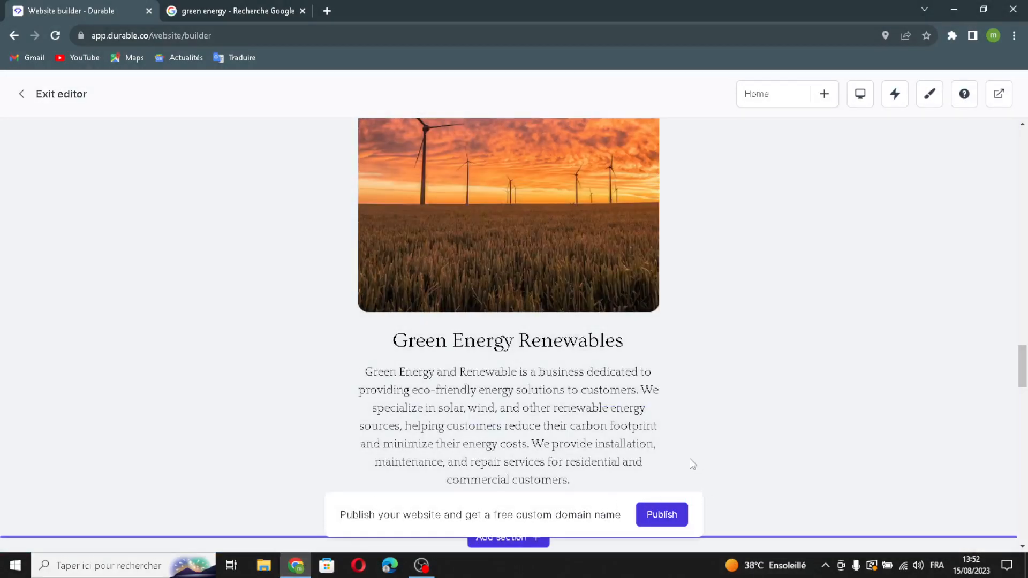
{"action": "scroll", "coordinate": [793, 440], "scroll_direction": "up", "scroll_amount": 8}
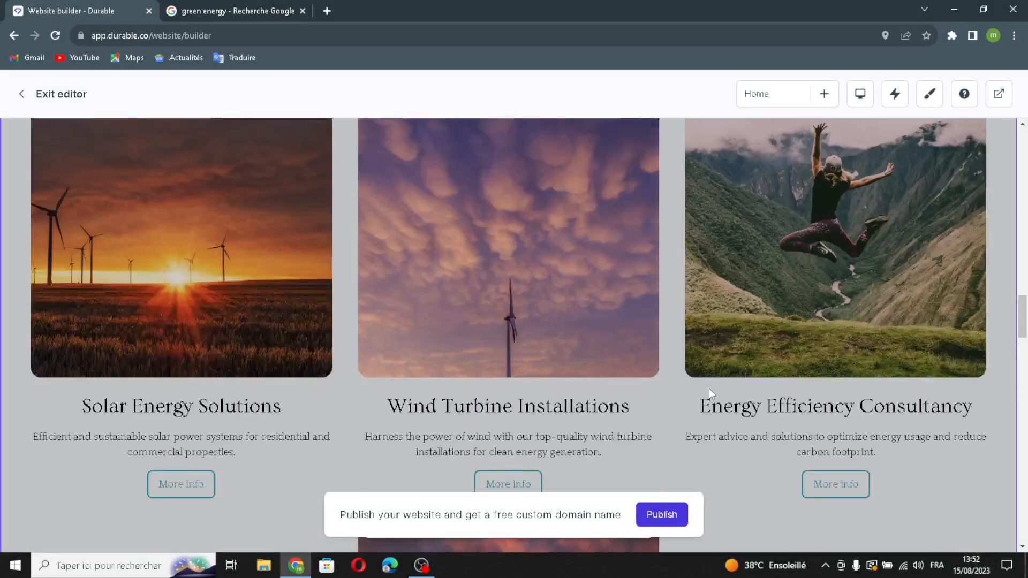
{"action": "scroll", "coordinate": [709, 391], "scroll_direction": "up", "scroll_amount": 4}
{"action": "scroll", "coordinate": [581, 213], "scroll_direction": "up", "scroll_amount": 12}
{"action": "scroll", "coordinate": [677, 399], "scroll_direction": "up", "scroll_amount": 5}
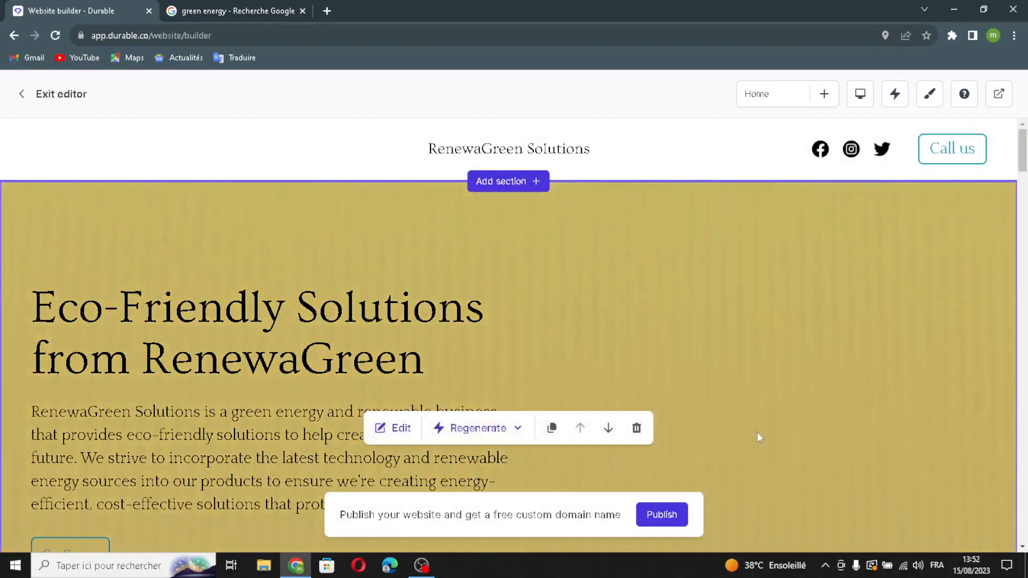
{"action": "scroll", "coordinate": [794, 421], "scroll_direction": "down", "scroll_amount": 10}
{"action": "scroll", "coordinate": [794, 419], "scroll_direction": "down", "scroll_amount": 8}
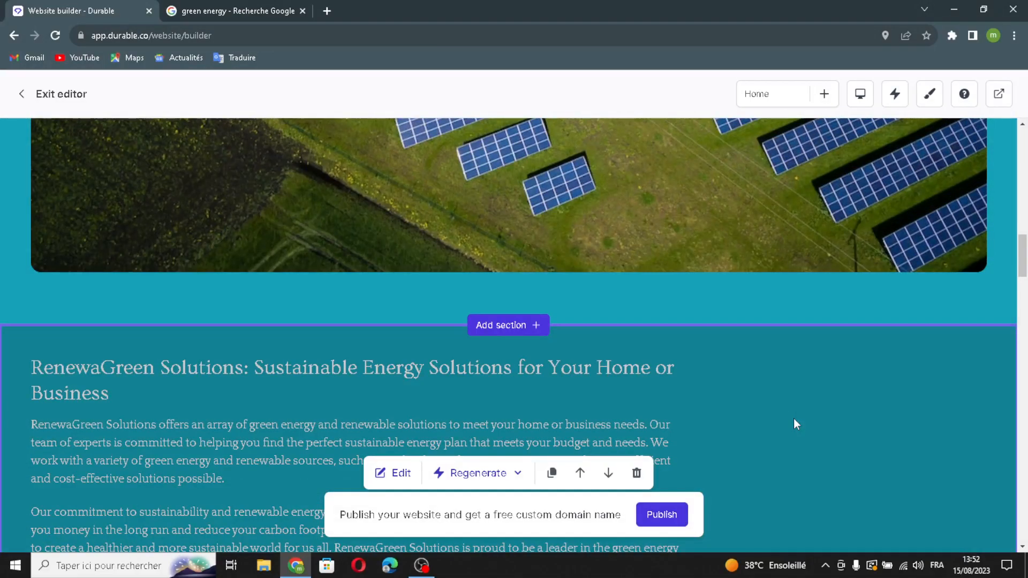
{"action": "scroll", "coordinate": [794, 423], "scroll_direction": "down", "scroll_amount": 10}
{"action": "scroll", "coordinate": [796, 424], "scroll_direction": "down", "scroll_amount": 6}
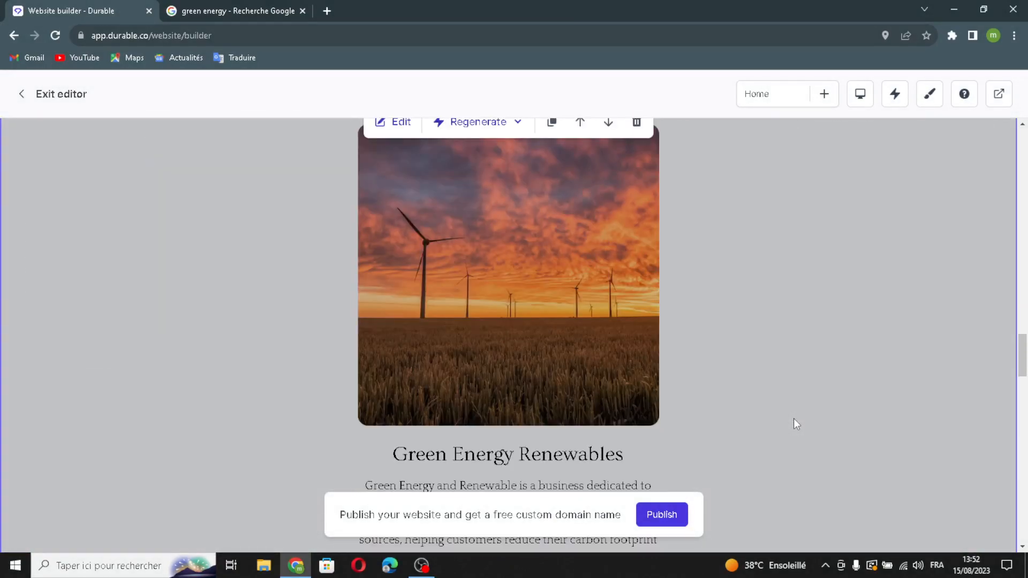
{"action": "scroll", "coordinate": [794, 423], "scroll_direction": "down", "scroll_amount": 5}
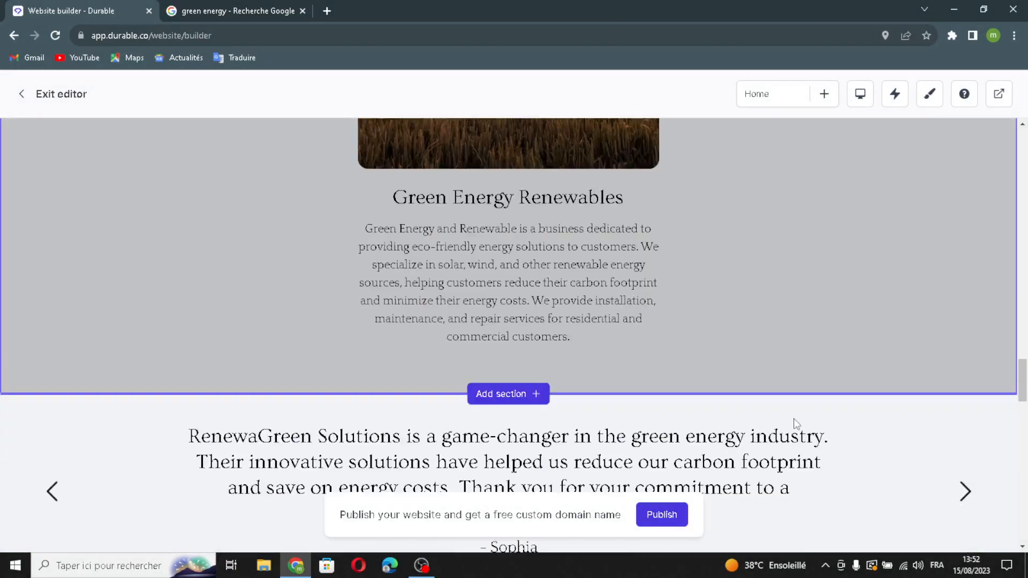